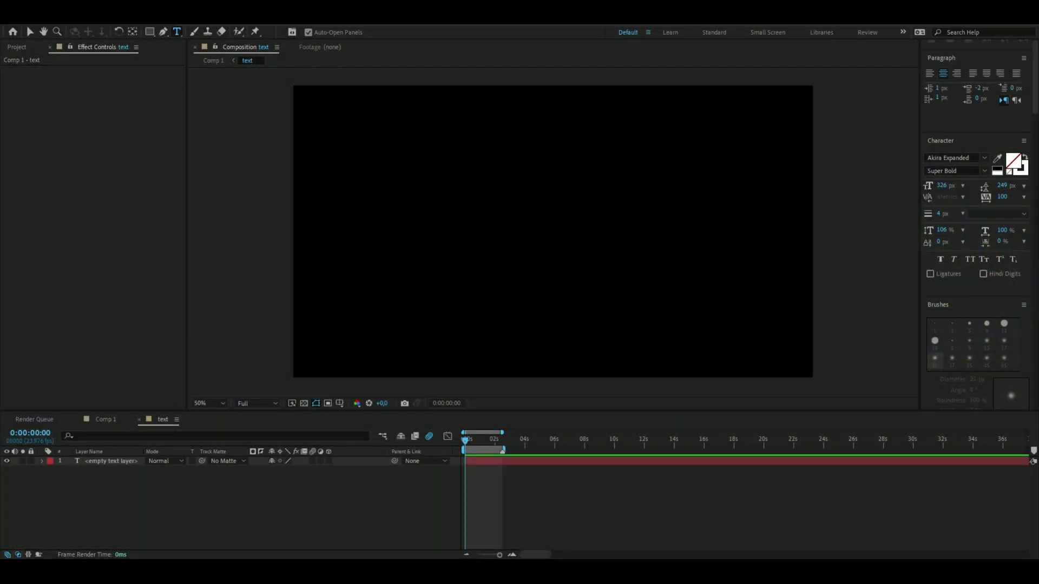
- Create a new text layer in the composition reading TEXT
key(ctrl+shift+a)
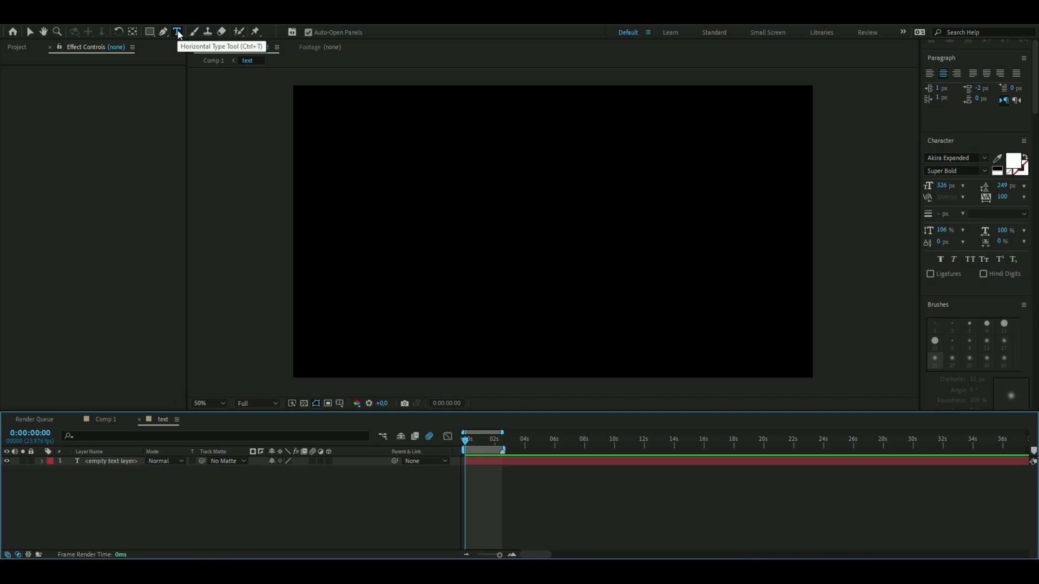
click(433, 238)
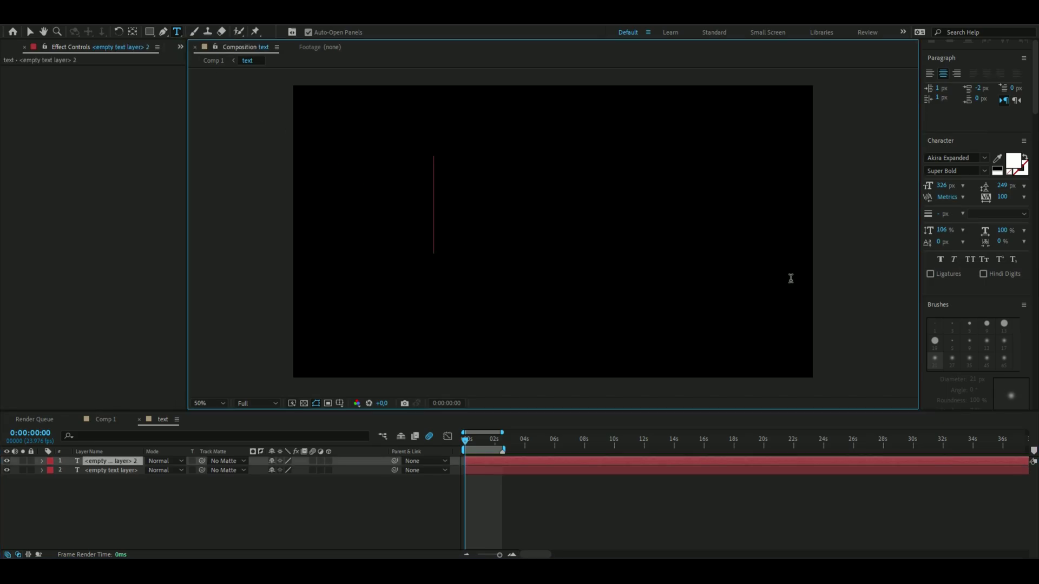
text(TEXT)
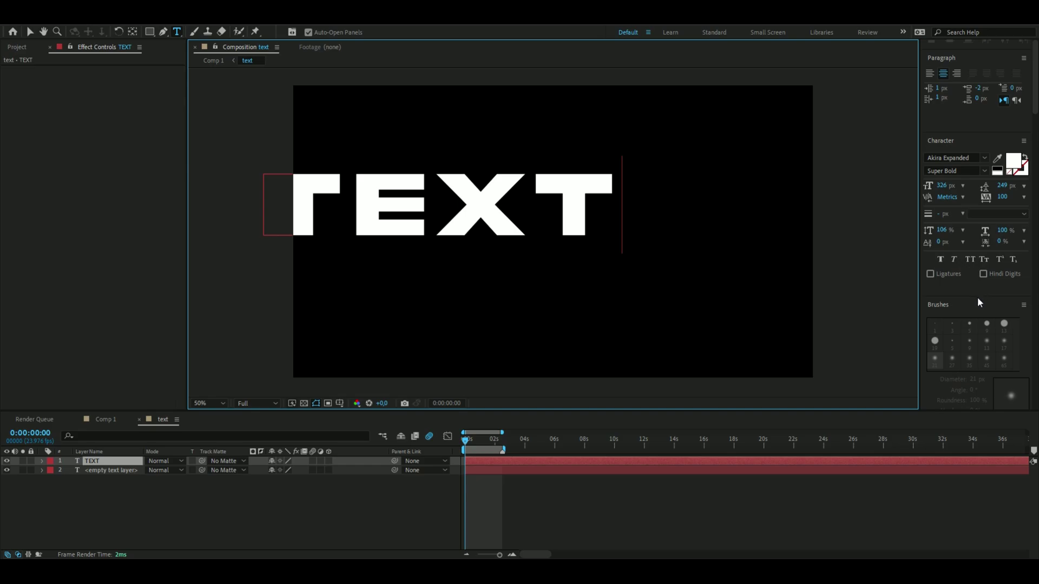
- Centre TEXT horizontally and vertically in the composition
scroll(977, 296, up, 10)
scroll(972, 274, down, 5)
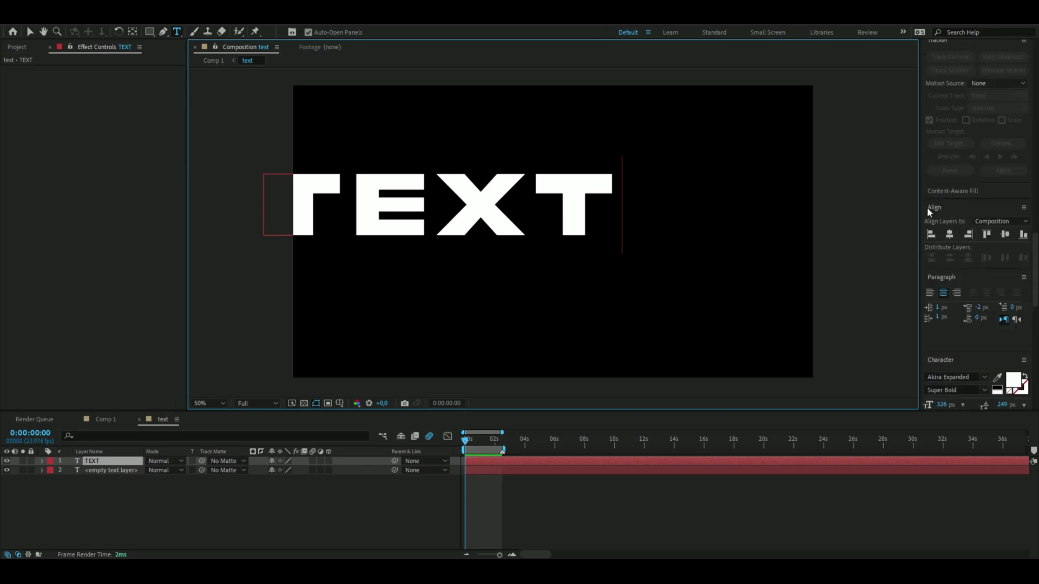
click(948, 236)
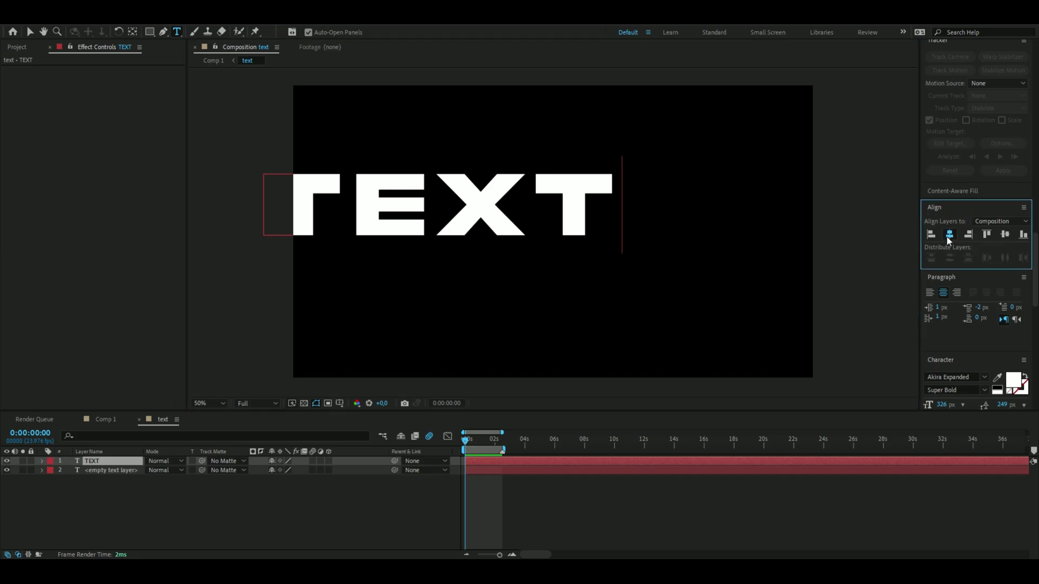
click(1006, 236)
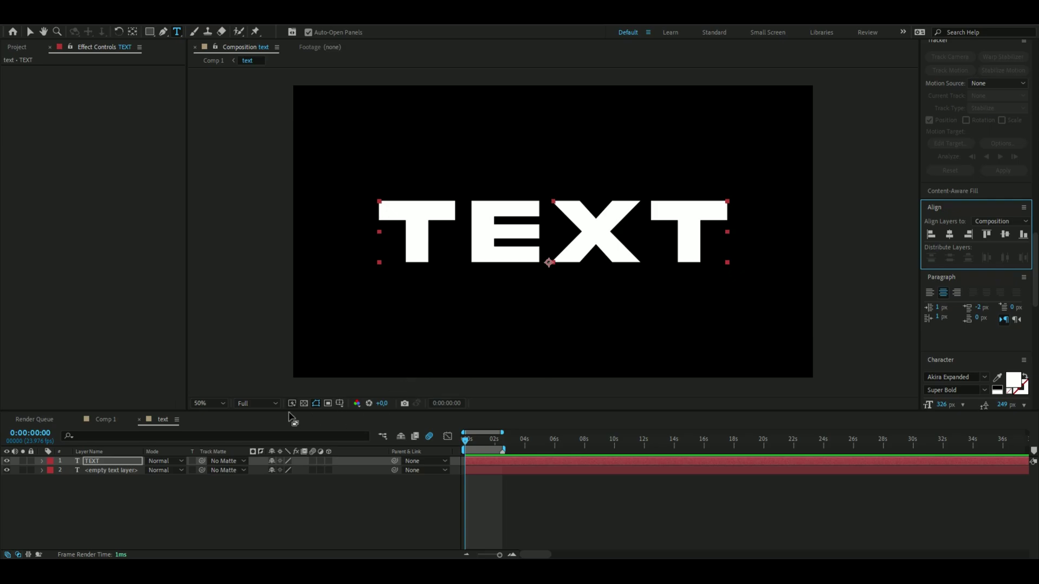
click(466, 547)
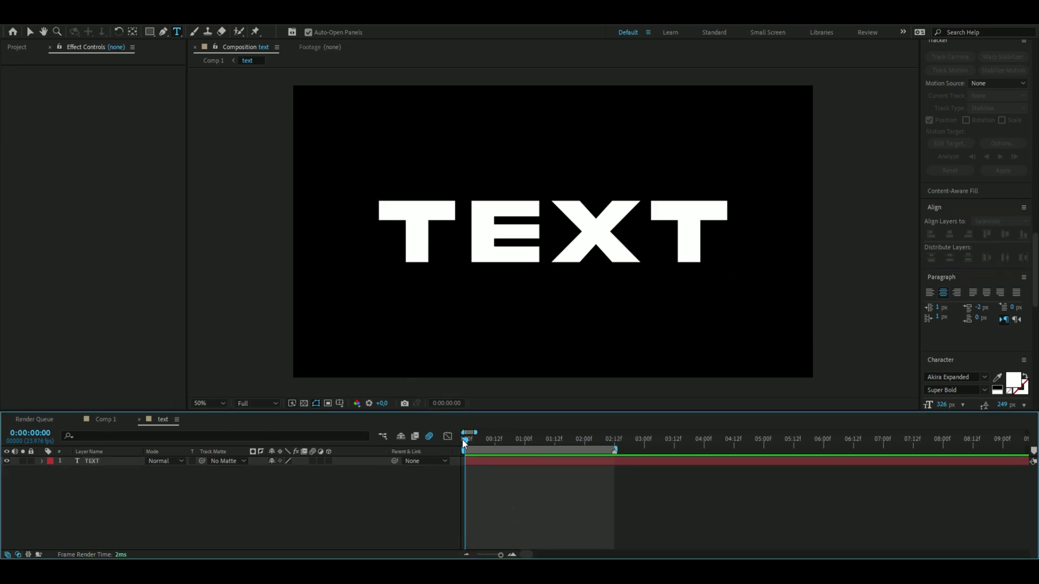
- Add Animator 1 with all transform properties to TEXT and enable per-character 3D
drag(463, 441, 614, 456)
key(Home)
click(42, 461)
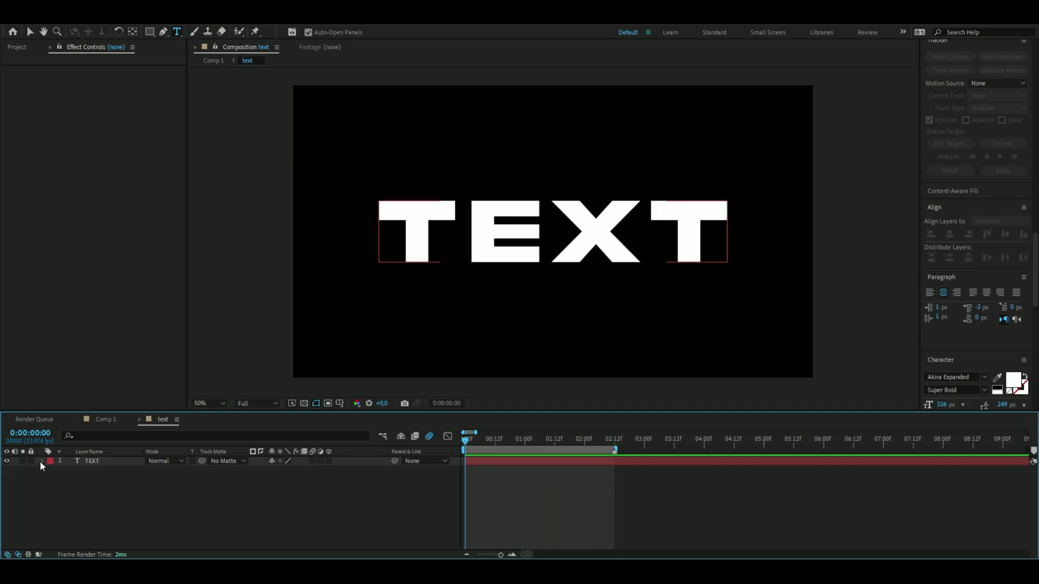
click(143, 493)
click(42, 462)
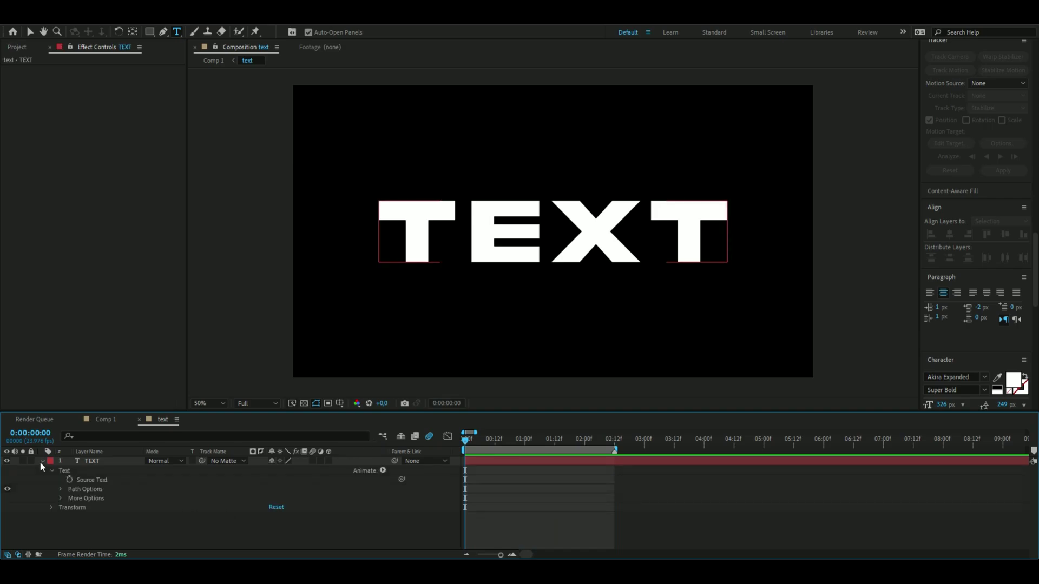
click(383, 471)
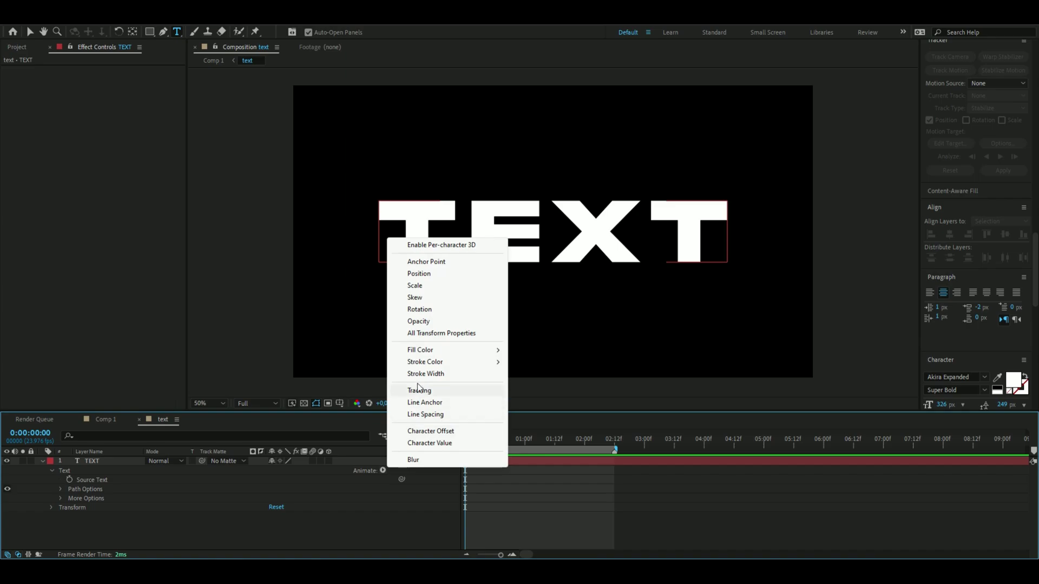
click(430, 334)
click(382, 471)
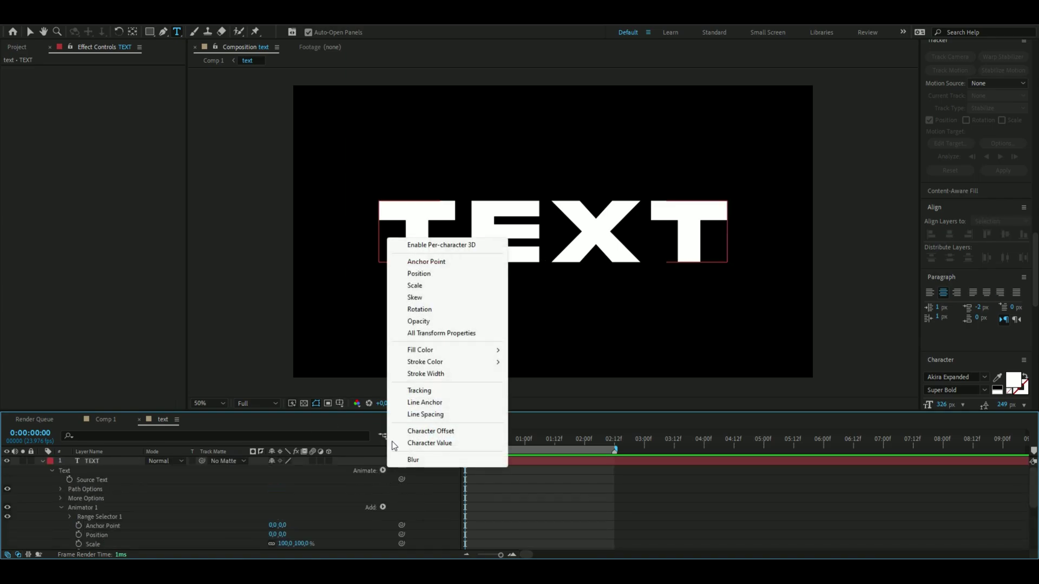
click(450, 246)
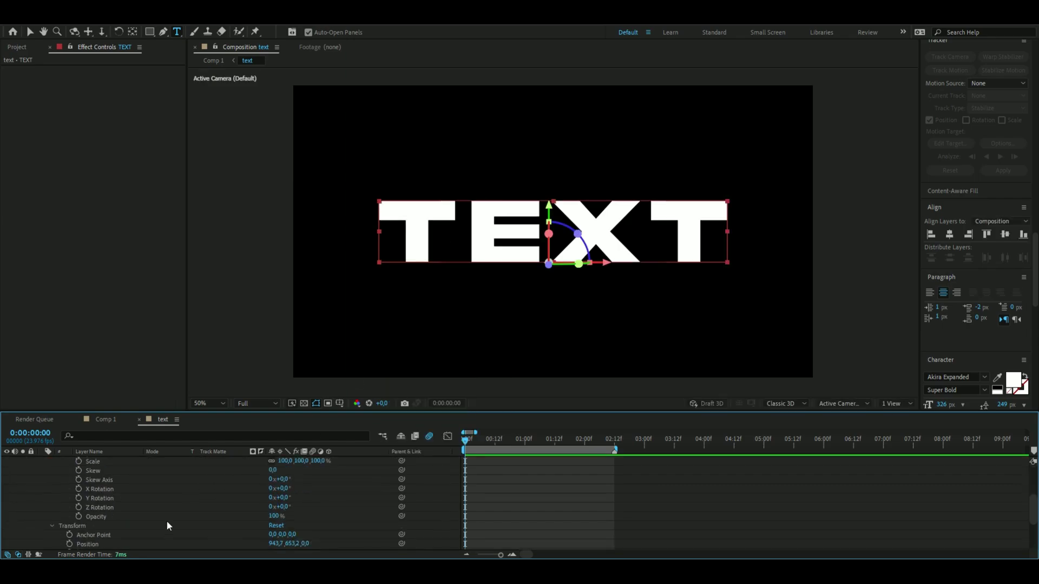
- Keyframe Animator 1's Y Rotation at 90° at 0:00 and 0° at 0:00:02:12
click(80, 500)
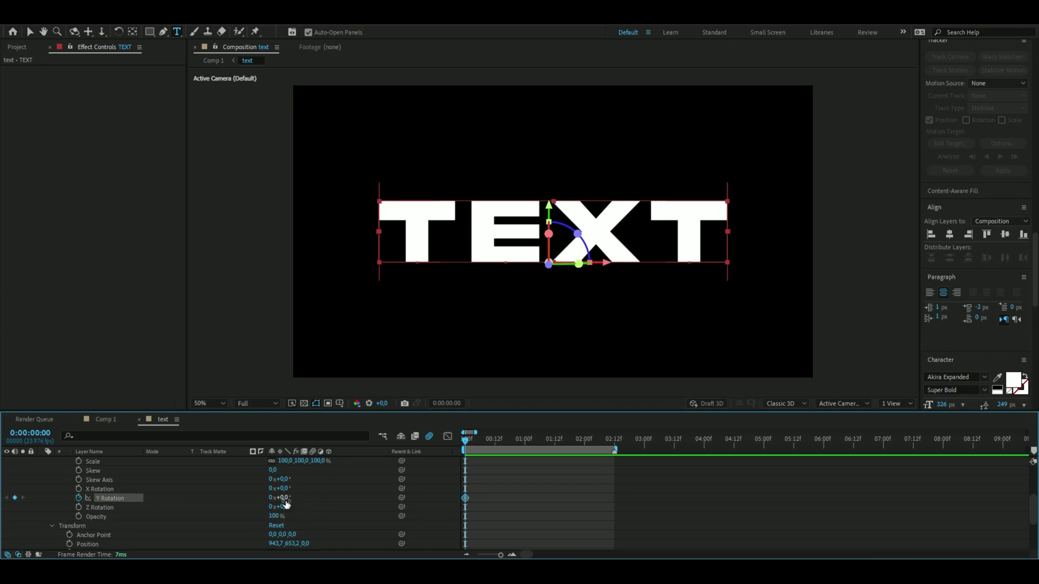
drag(281, 498, 335, 501)
click(467, 443)
drag(466, 442, 614, 450)
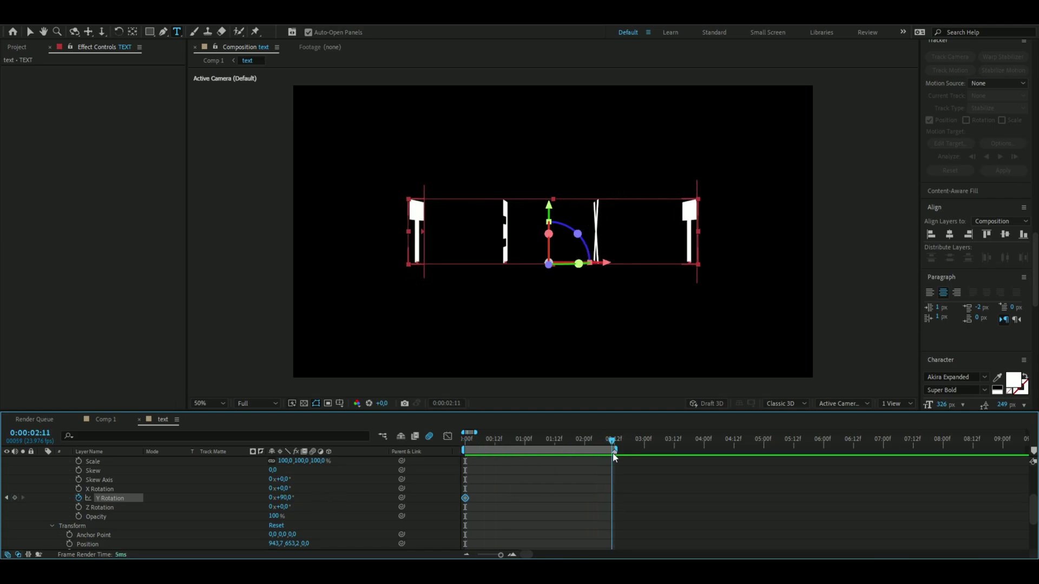
click(290, 497)
key(BackSpace)
text(0)
key(Return)
key(Home)
- Keyframe the layer's Transform Y Rotation at the start and at 0:00:01:06
scroll(193, 520, down, 3)
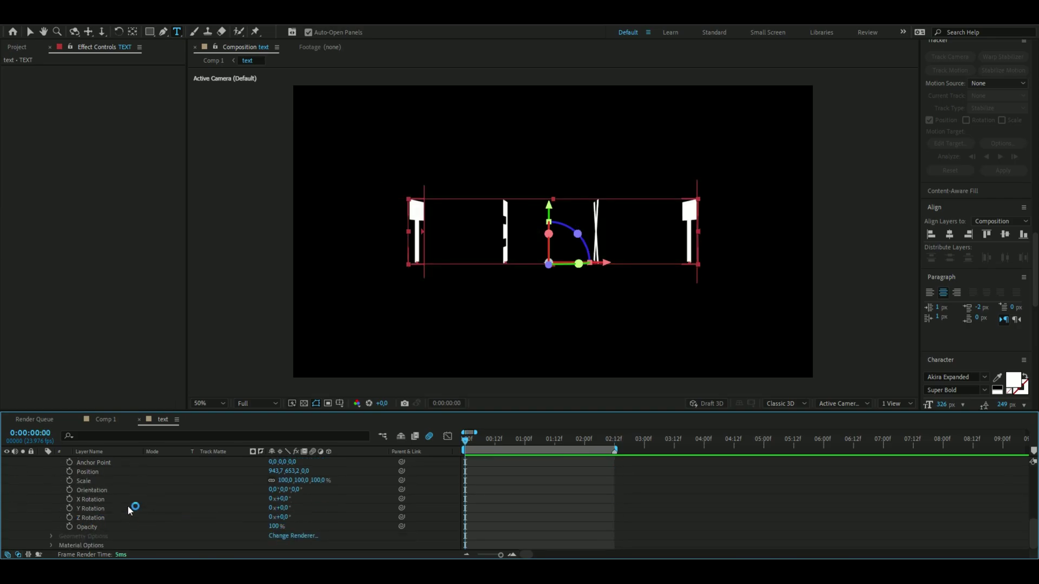
scroll(473, 505, up, 5)
scroll(473, 504, down, 5)
scroll(72, 510, up, 2)
scroll(61, 511, down, 2)
click(69, 508)
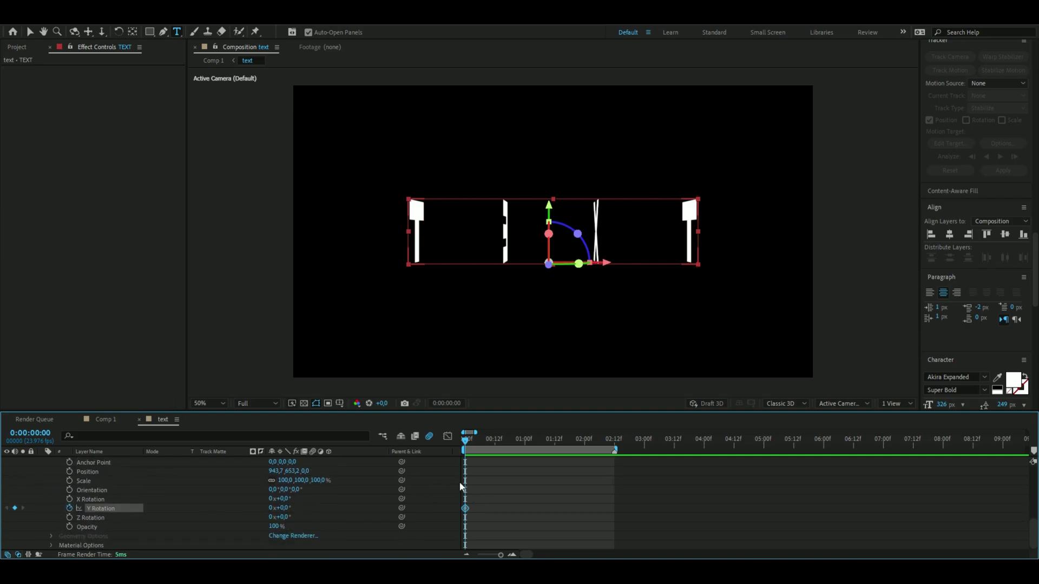
click(530, 440)
drag(533, 456, 538, 453)
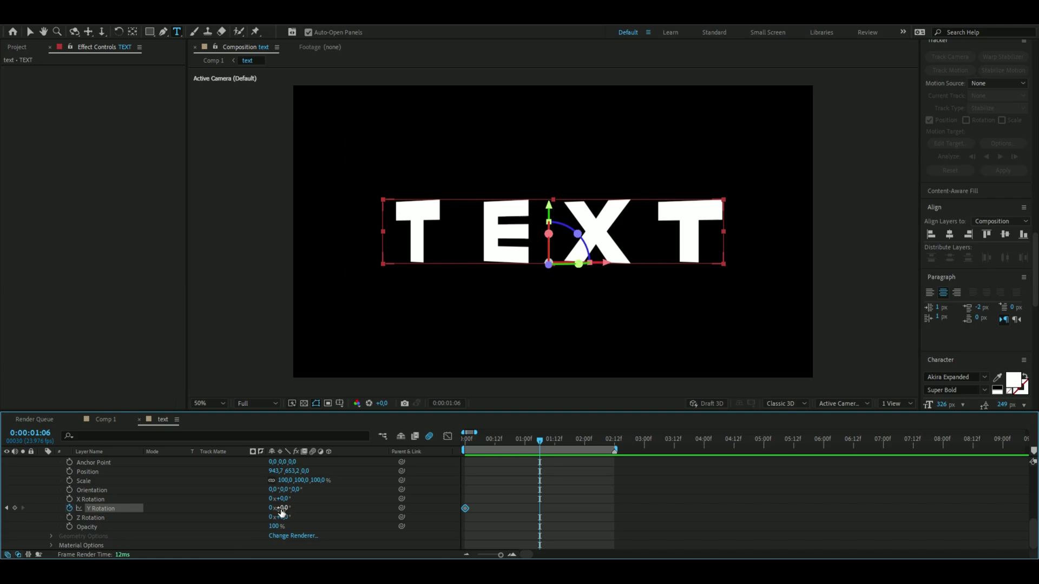
click(14, 508)
- Set the starting Y Rotation angle and a negative end angle, then select all three keyframes
drag(537, 445, 463, 445)
drag(285, 508, 257, 509)
key(space)
mouse_move(464, 445)
mouse_down()
mouse_move(495, 444)
mouse_move(467, 442)
mouse_up()
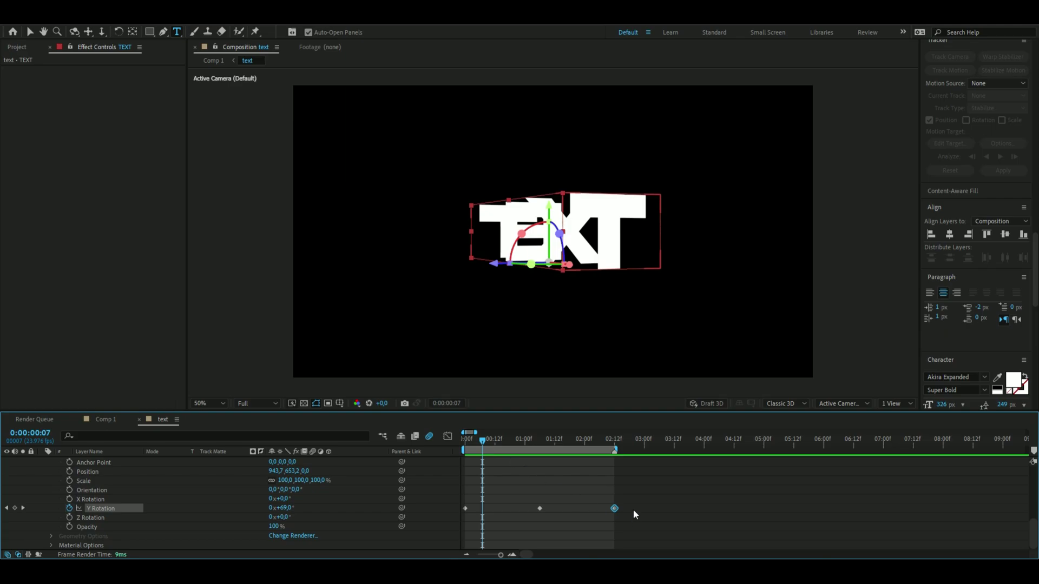
drag(634, 510, 463, 506)
- Ease the Y Rotation keyframes, then steepen both curve ends and flatten after the middle keyframe
key(F9)
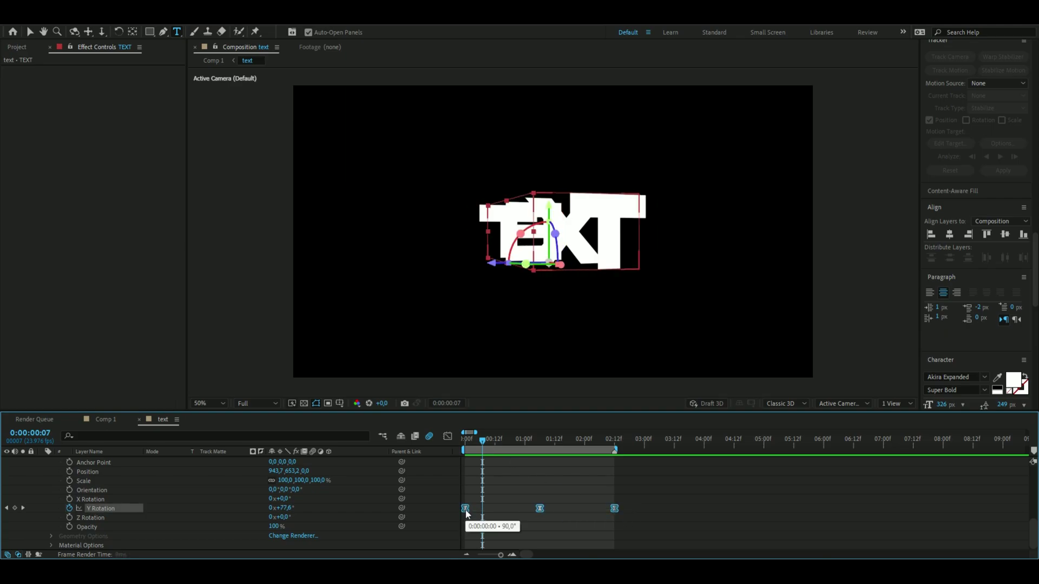
click(447, 436)
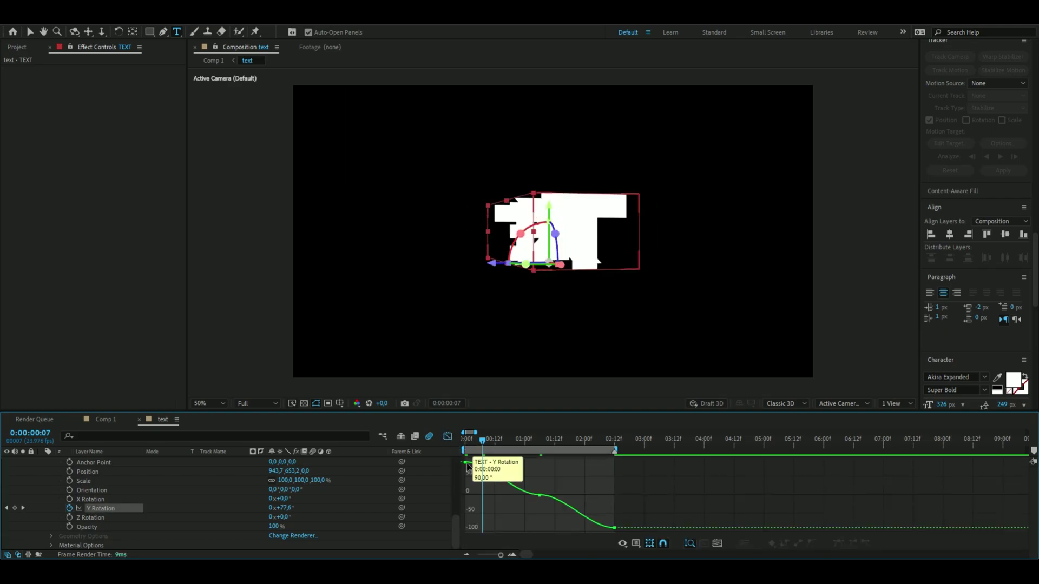
click(465, 463)
drag(489, 463, 448, 479)
click(614, 529)
drag(590, 528, 623, 512)
drag(564, 495, 540, 495)
key(space)
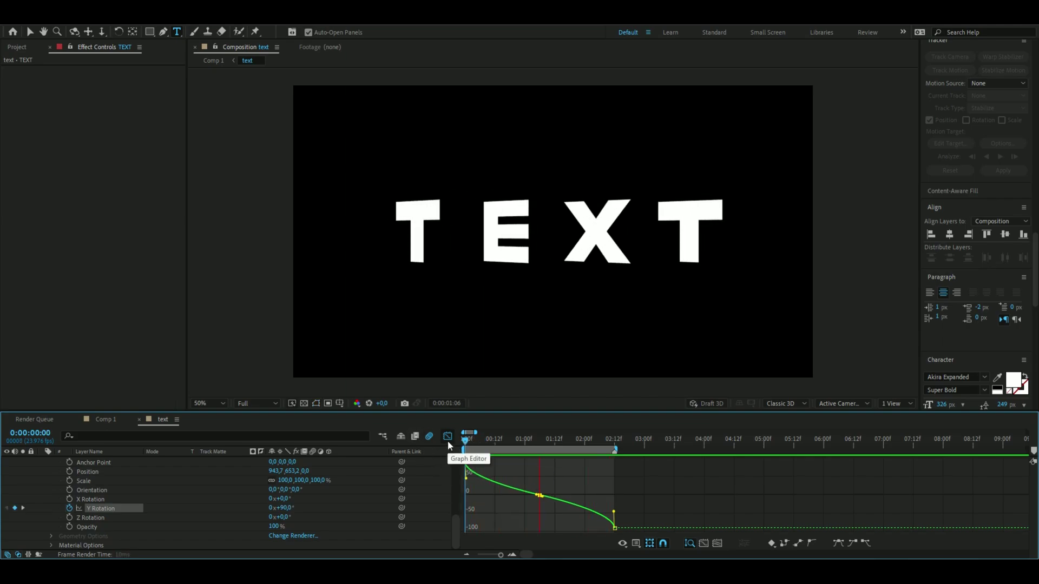
- Duplicate TEXT, move the copy beneath the original and rename it 'text bg'
click(447, 438)
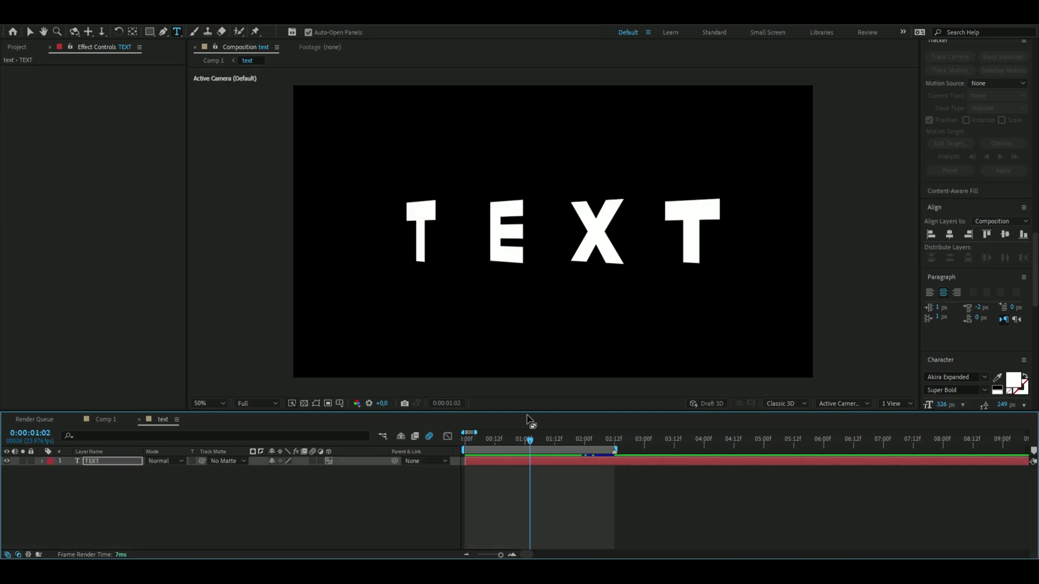
drag(529, 440, 517, 443)
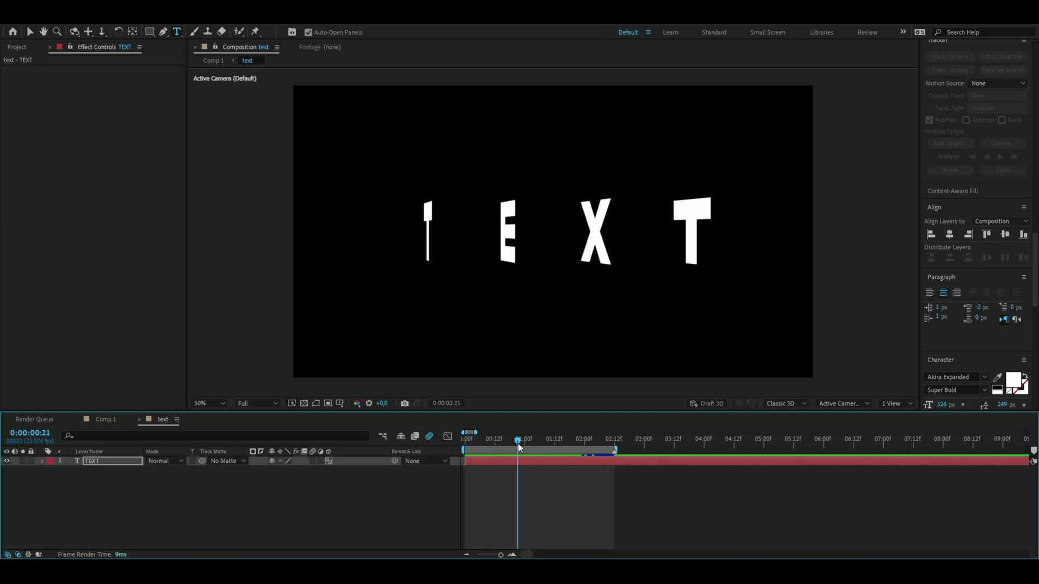
click(92, 460)
key(ctrl+d)
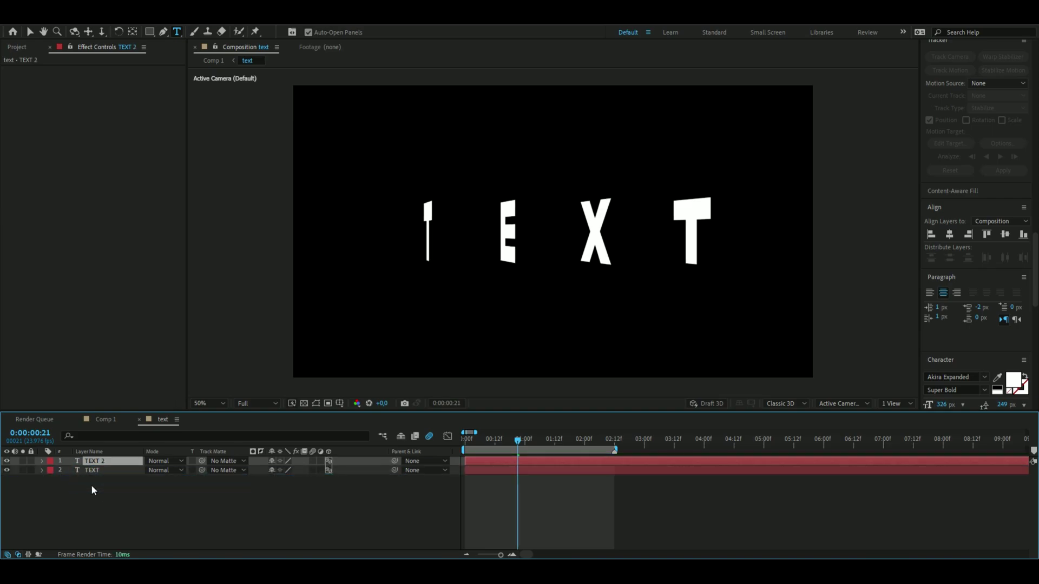
drag(91, 461, 91, 485)
right_click(92, 471)
click(128, 441)
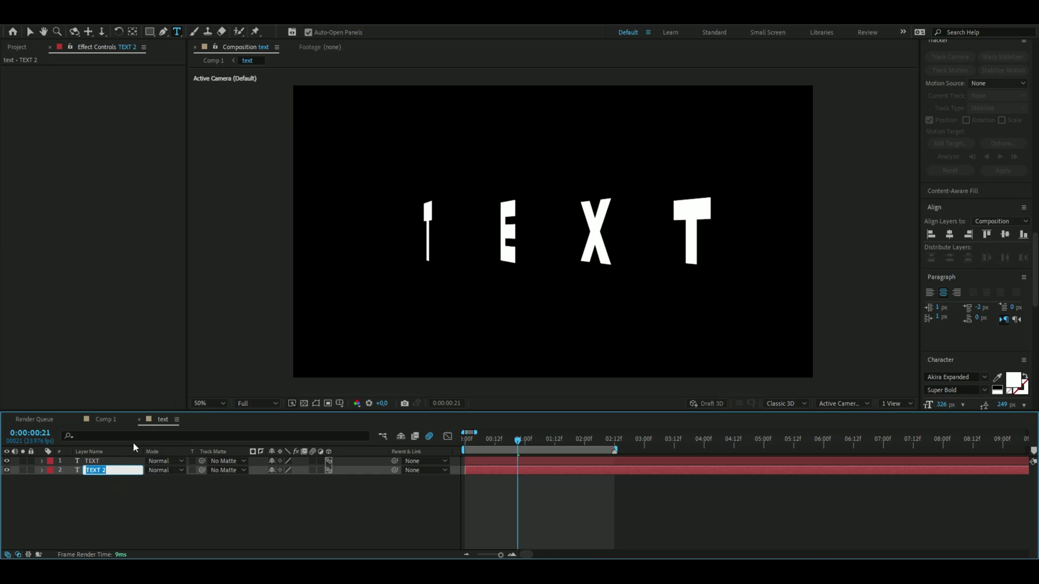
text(text bg)
key(Return)
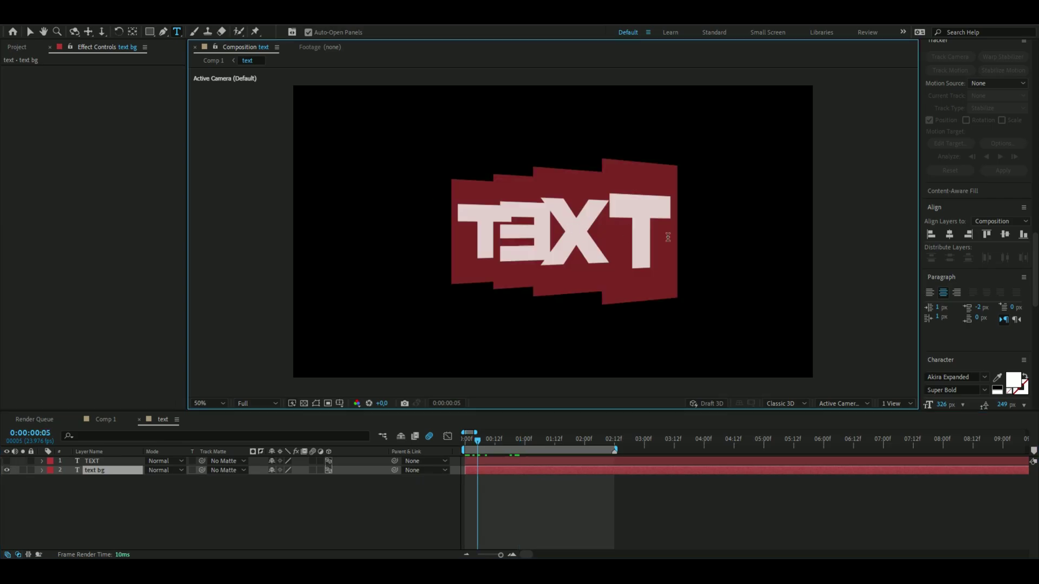
- Swap fill and stroke so text bg becomes a white 4 px outline, and unhide TEXT
scroll(1022, 338, down, 3)
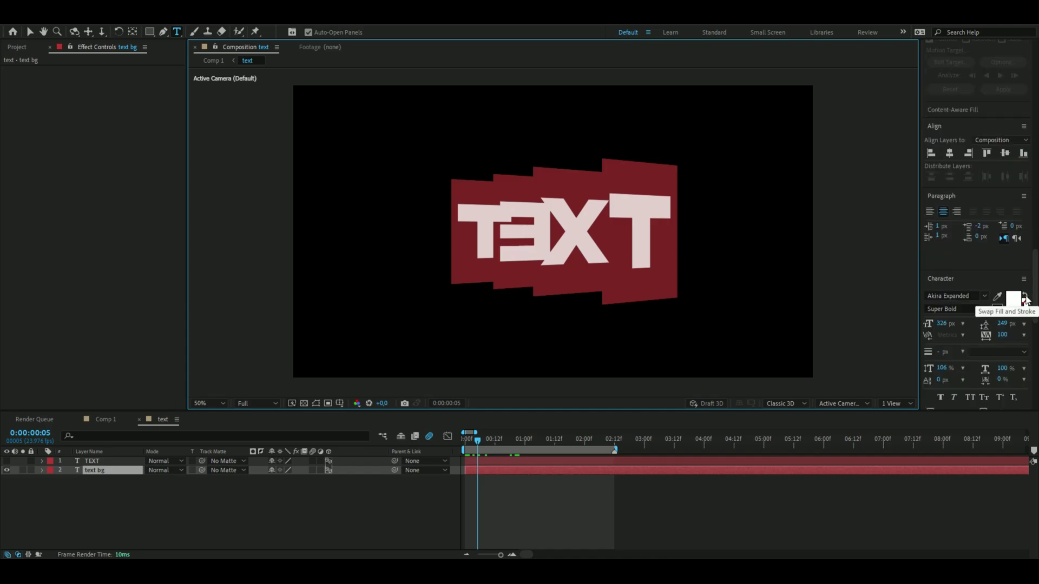
click(1024, 298)
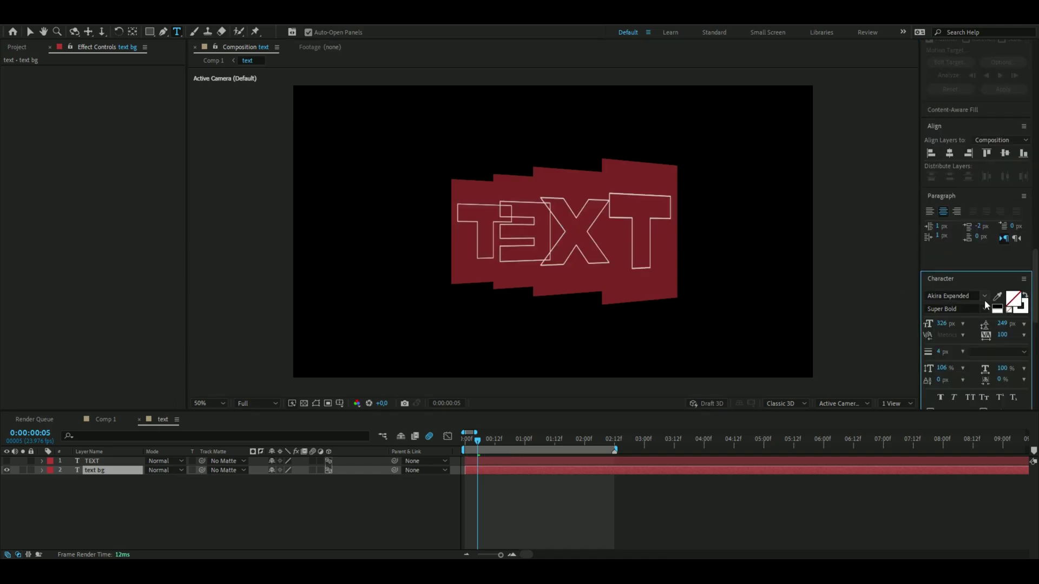
click(7, 461)
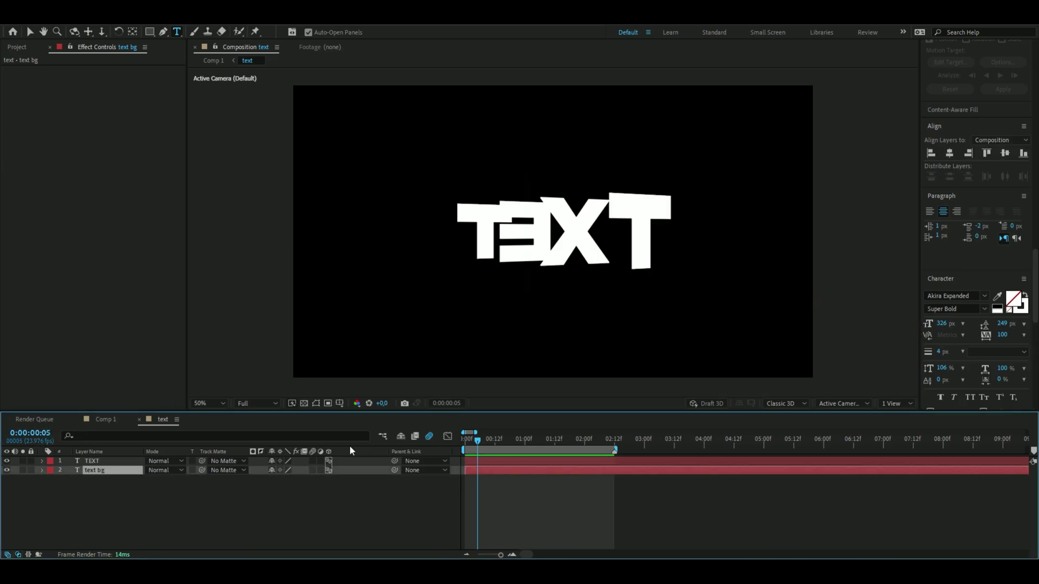
- Apply the Wave Warp effect to the text bg layer and preview it
click(112, 474)
key(ctrl+space)
text(wav)
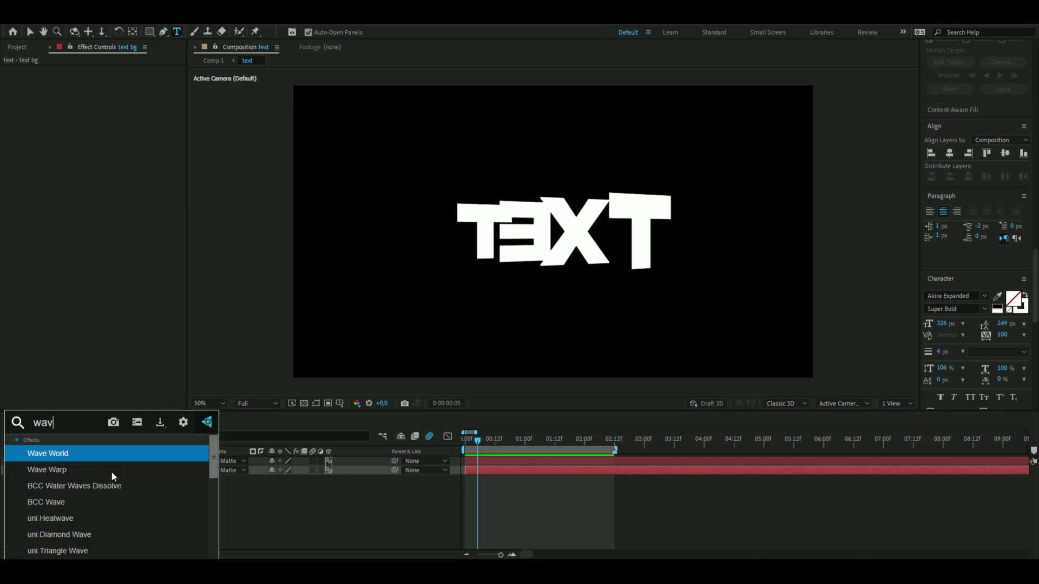
click(111, 470)
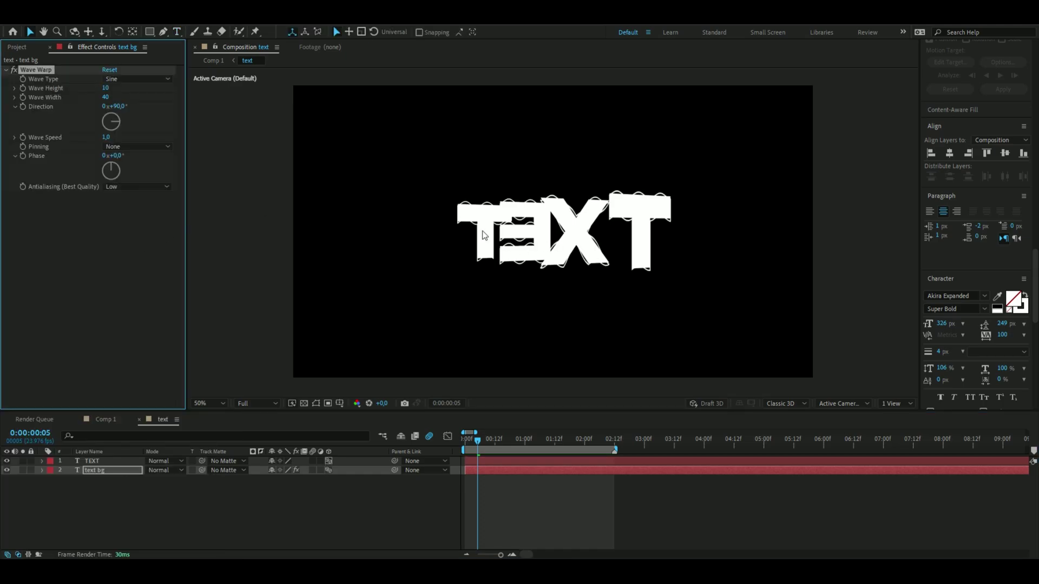
drag(495, 439, 452, 440)
key(space)
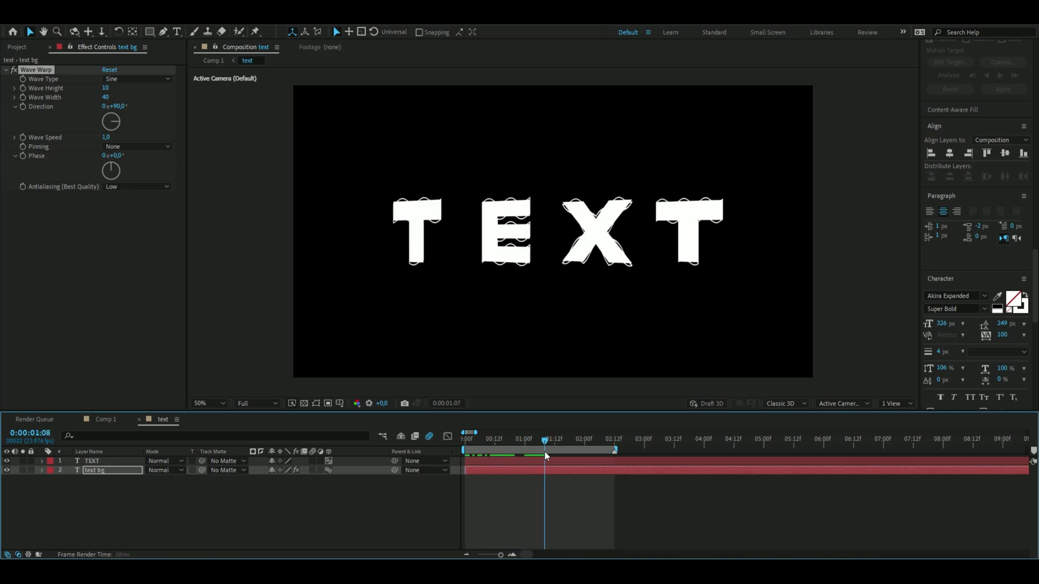
- Set Wave Warp to Square wave type, 0° direction and High antialiasing
click(130, 80)
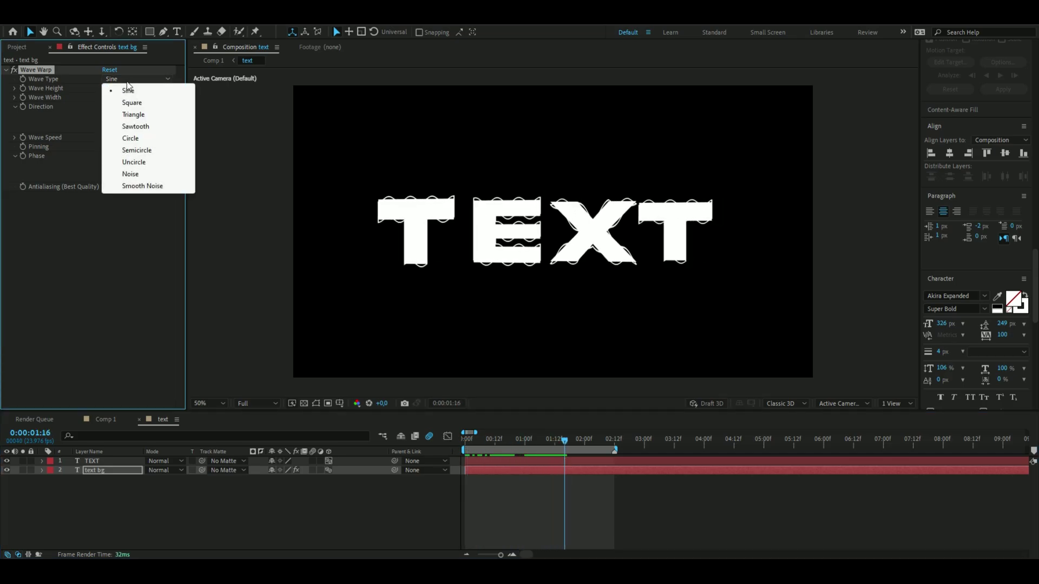
click(132, 103)
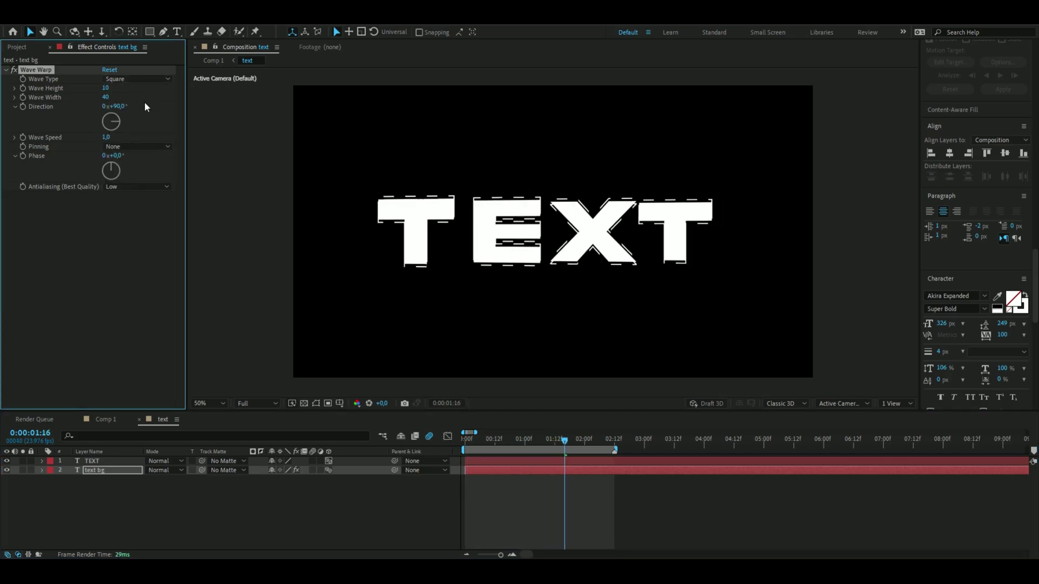
click(116, 106)
text(0)
key(Return)
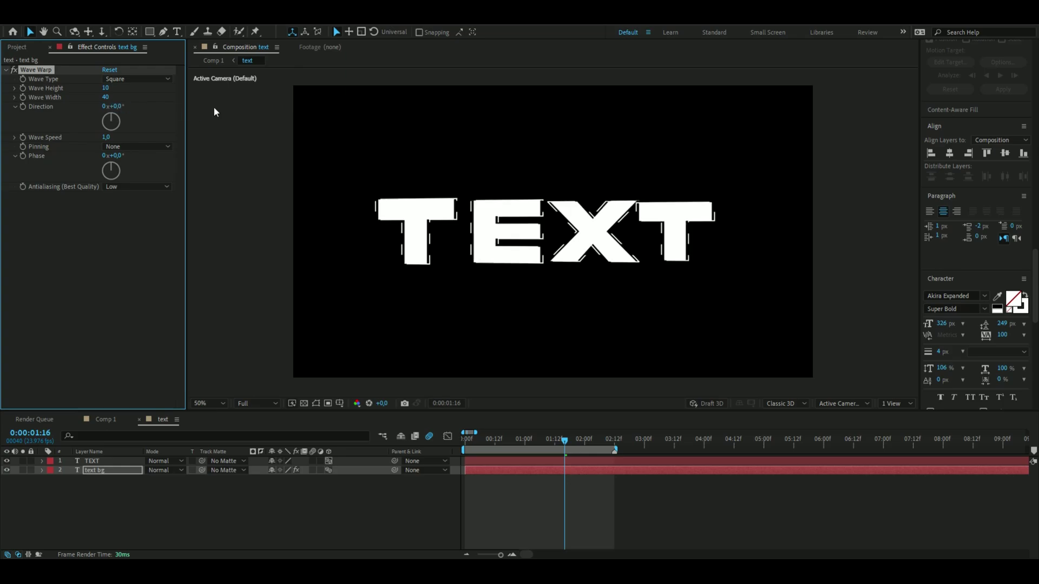
click(572, 449)
click(133, 187)
click(152, 223)
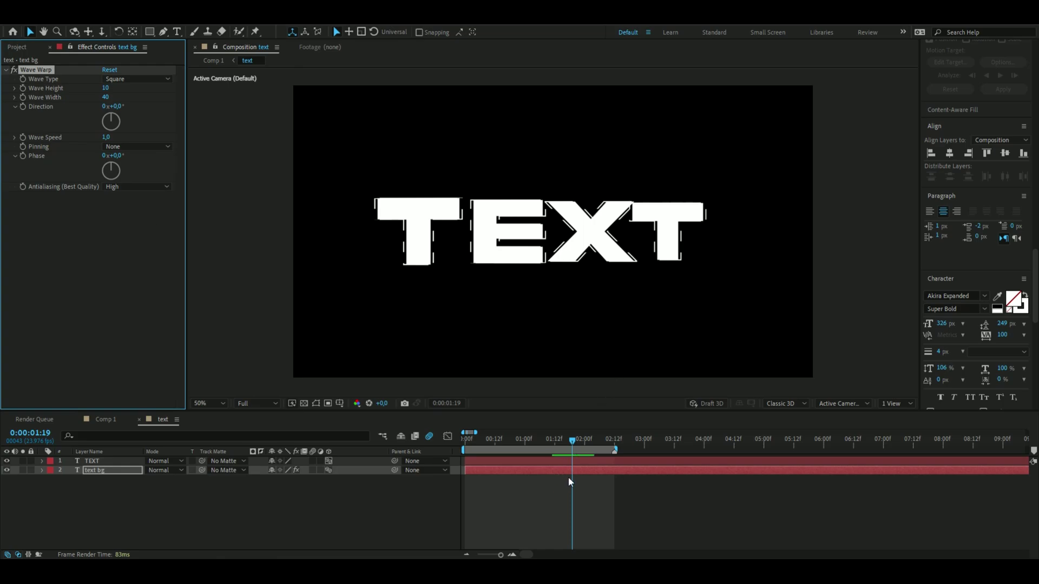
drag(572, 450, 545, 451)
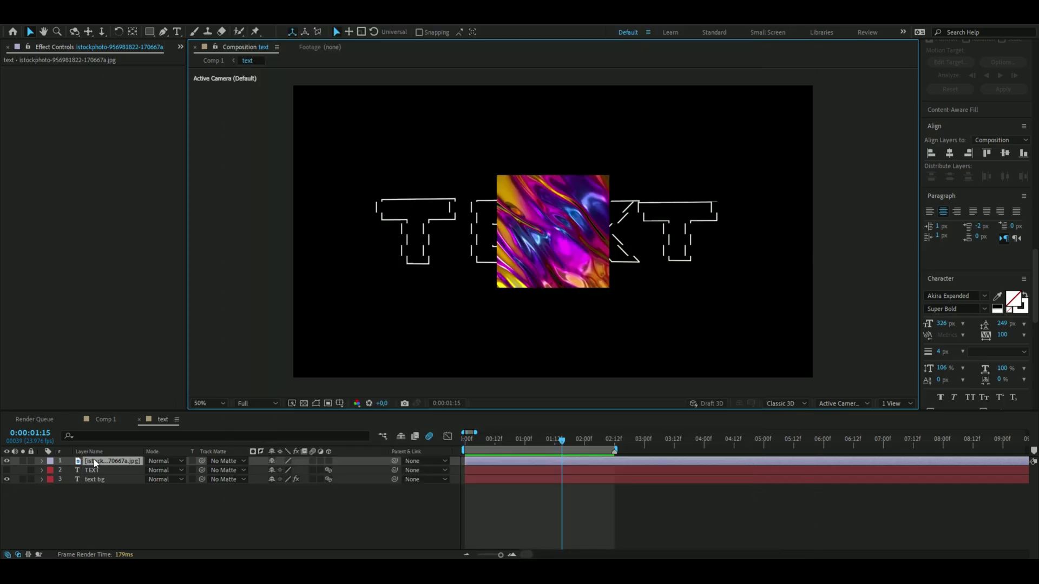
- Scale the colourful image layer up to 324% so it fills the frame
click(95, 461)
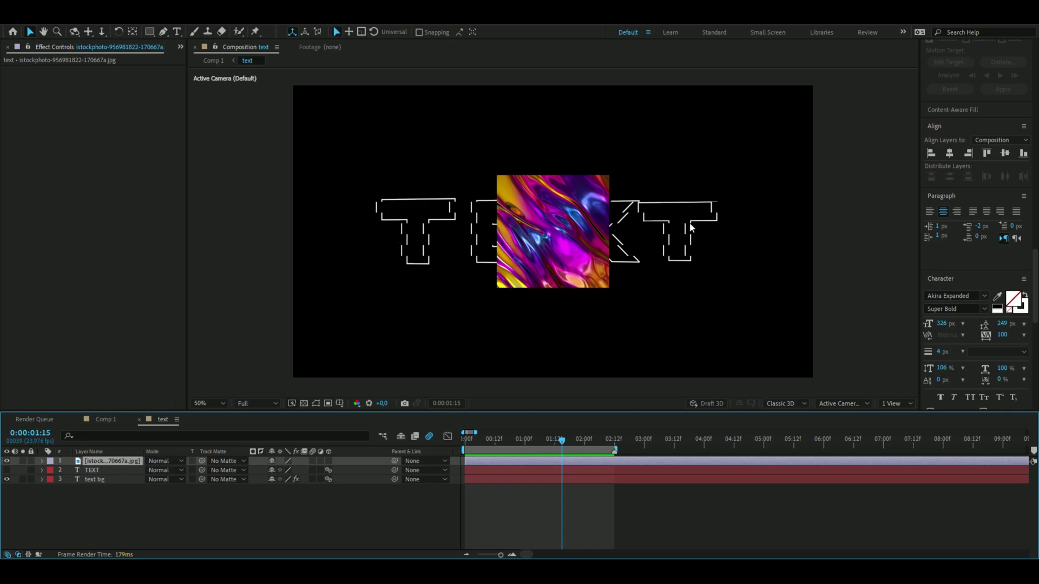
key(s)
drag(283, 470, 395, 458)
- Move the image layer below TEXT and set its Track Matte to 3. text bg
drag(563, 441, 544, 440)
click(42, 461)
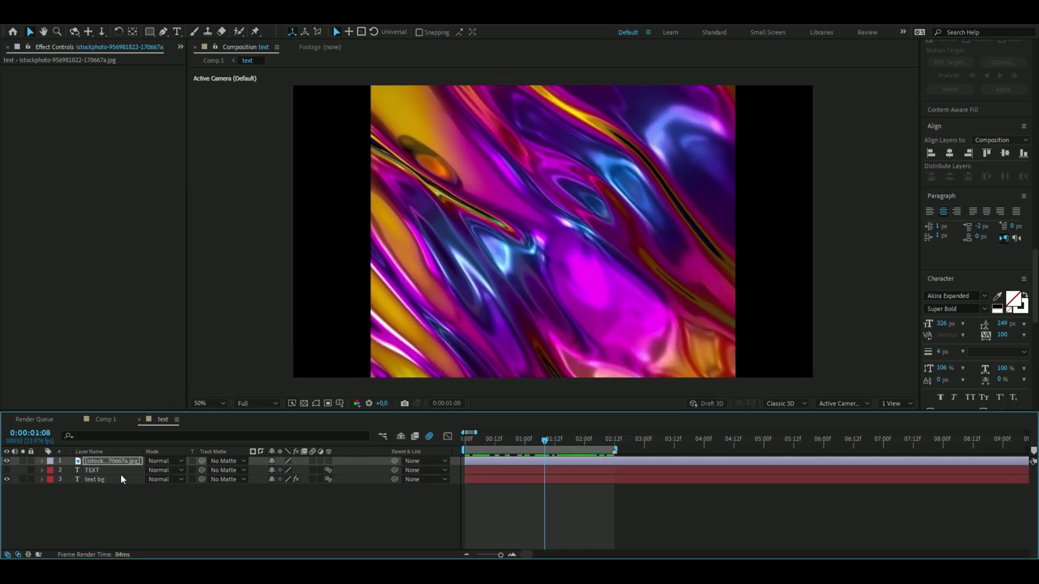
drag(116, 461, 109, 480)
click(225, 470)
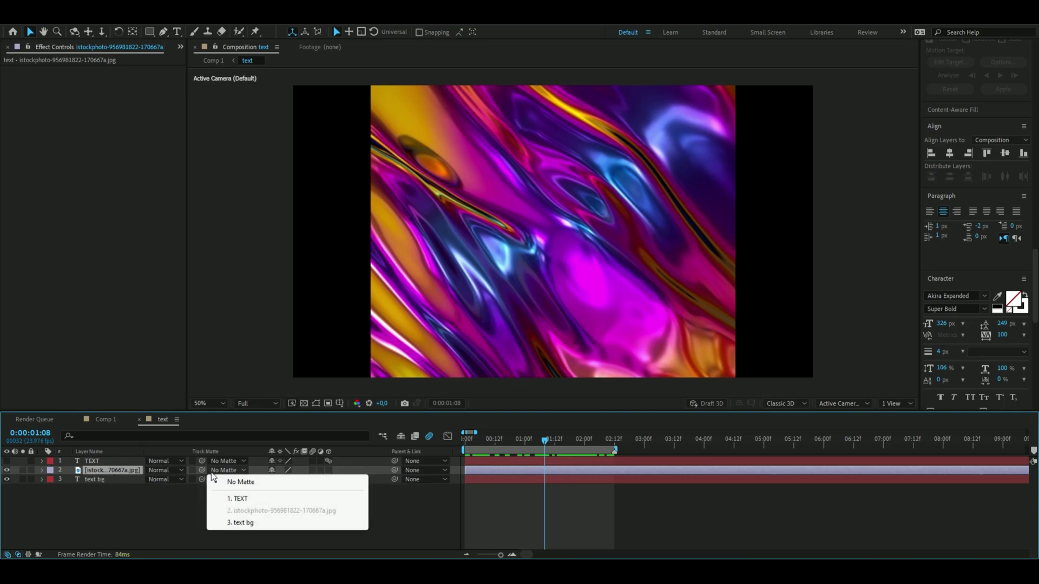
click(240, 523)
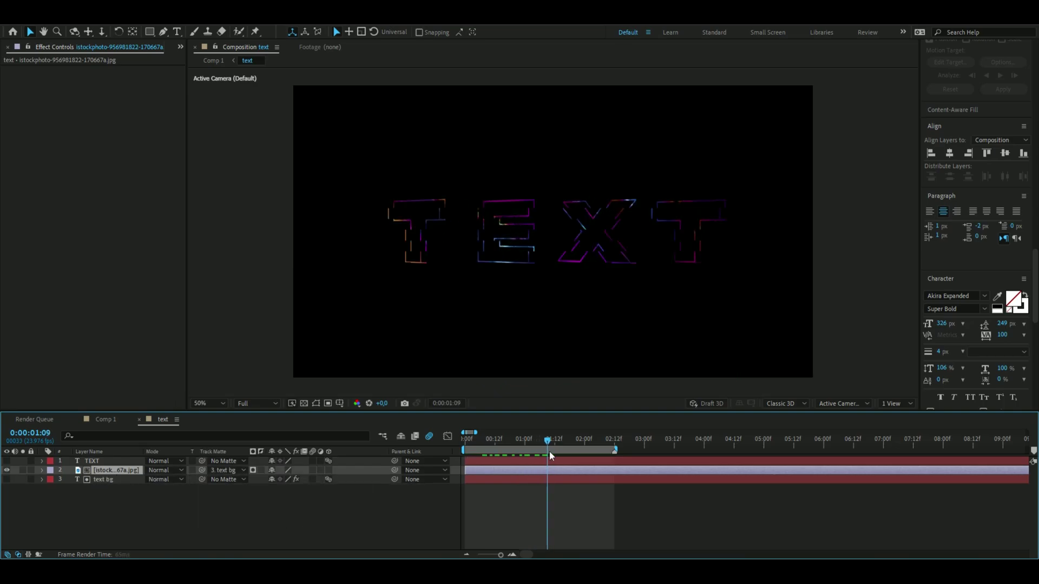
mouse_move(550, 451)
mouse_down()
mouse_move(598, 458)
mouse_move(512, 457)
mouse_move(560, 464)
mouse_up()
key(ctrl+space)
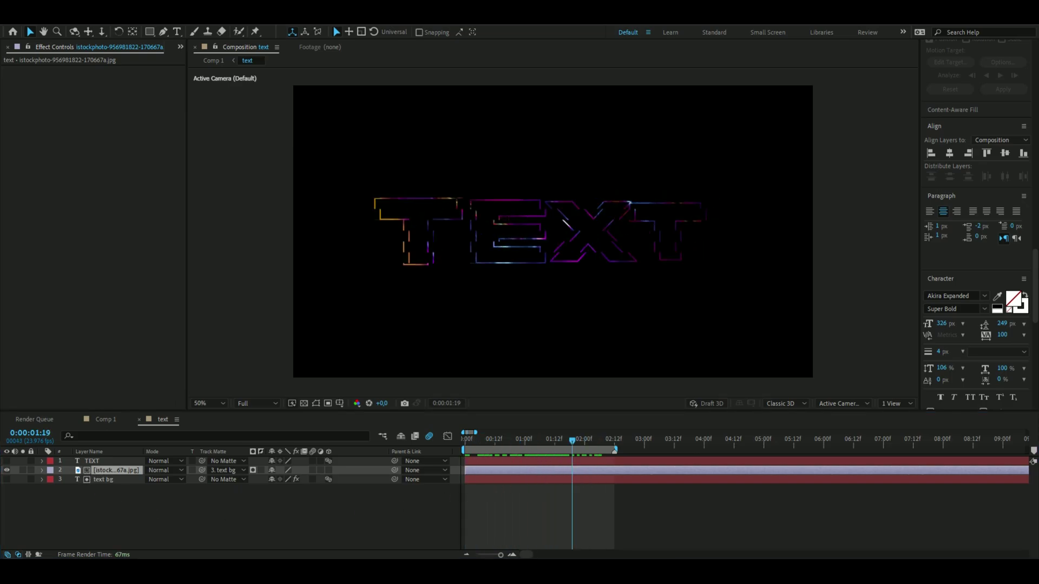
- Apply Colorama to the image layer and keyframe its Phase Shift from start to near the end
click(106, 470)
key(ctrl+space)
text(colora)
key(Return)
click(14, 79)
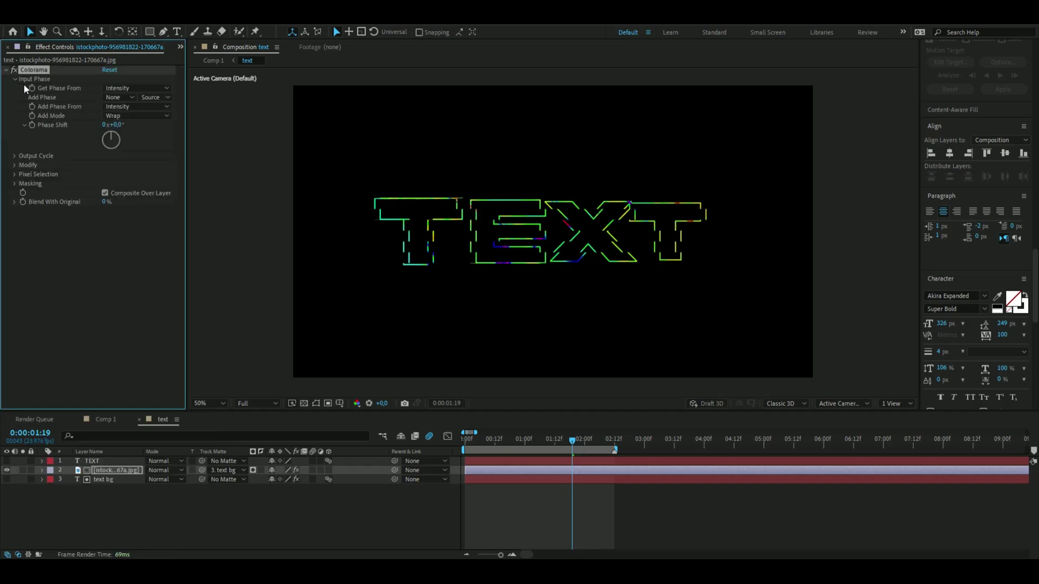
drag(572, 439, 304, 452)
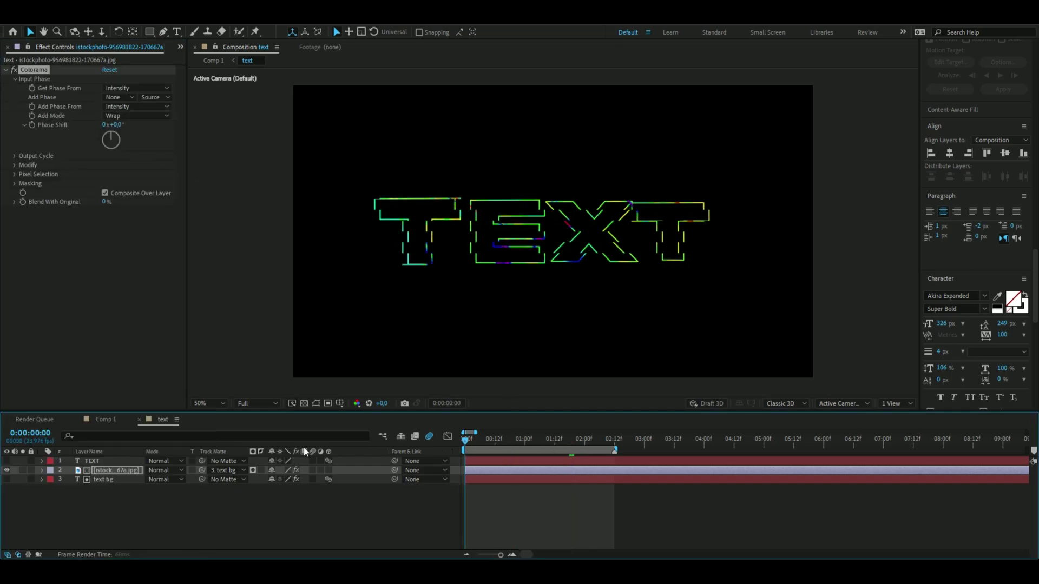
click(31, 125)
drag(465, 441, 616, 464)
drag(116, 134, 114, 154)
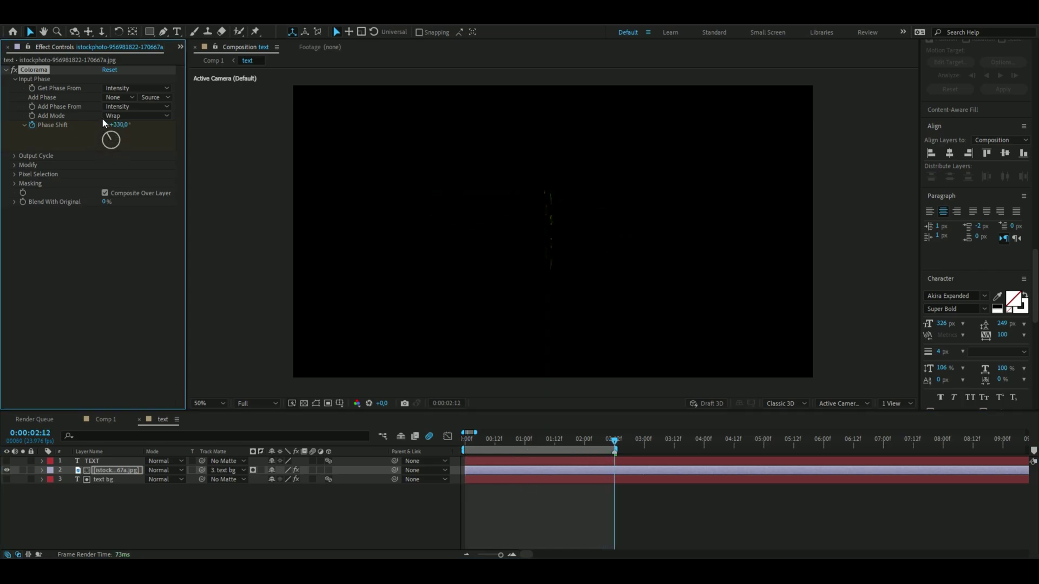
- Preview the colour-cycling outline, then select the stock image layer
click(300, 428)
key(space)
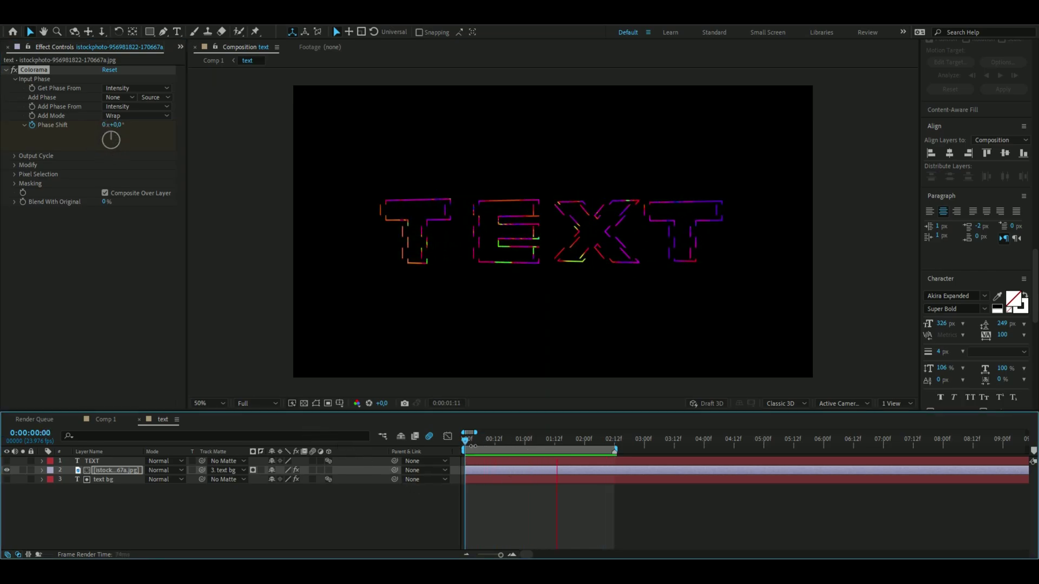
click(110, 497)
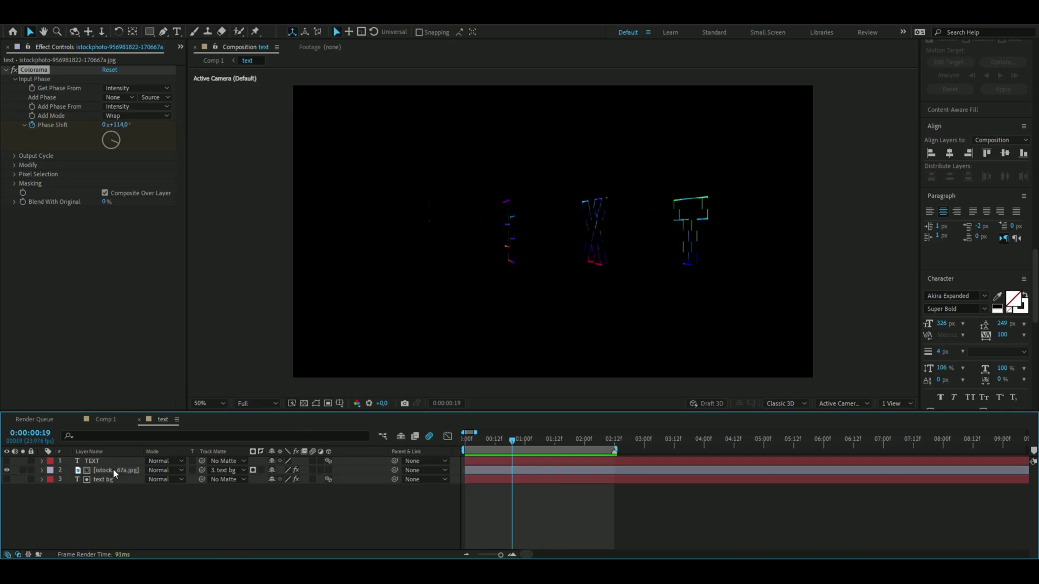
click(112, 471)
- Pre-compose the stock image and text bg layers into a pre-comp named 'bg text'
ctrl+click(112, 479)
right_click(111, 479)
click(163, 408)
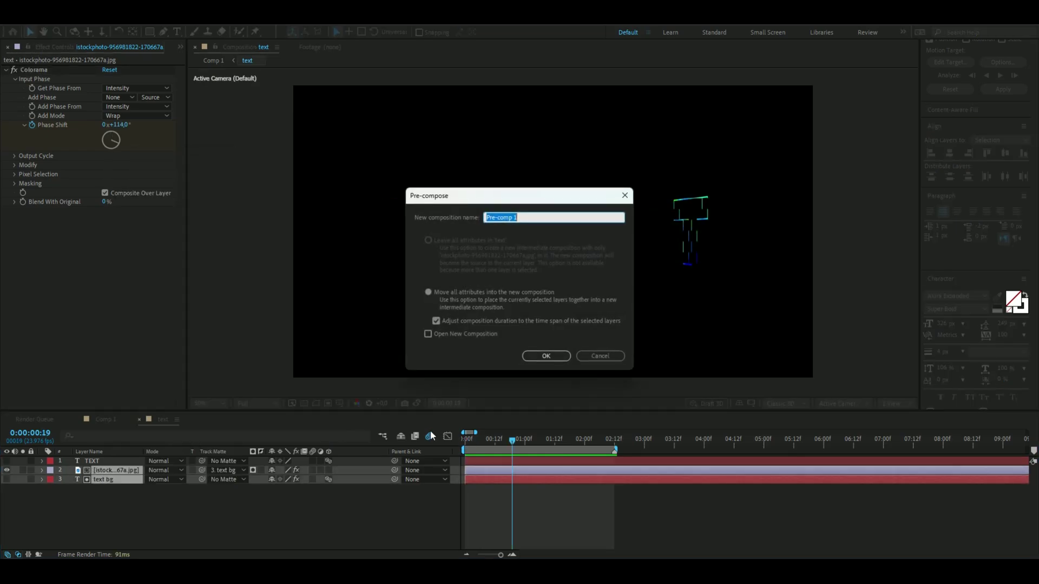
text(bg text)
key(Return)
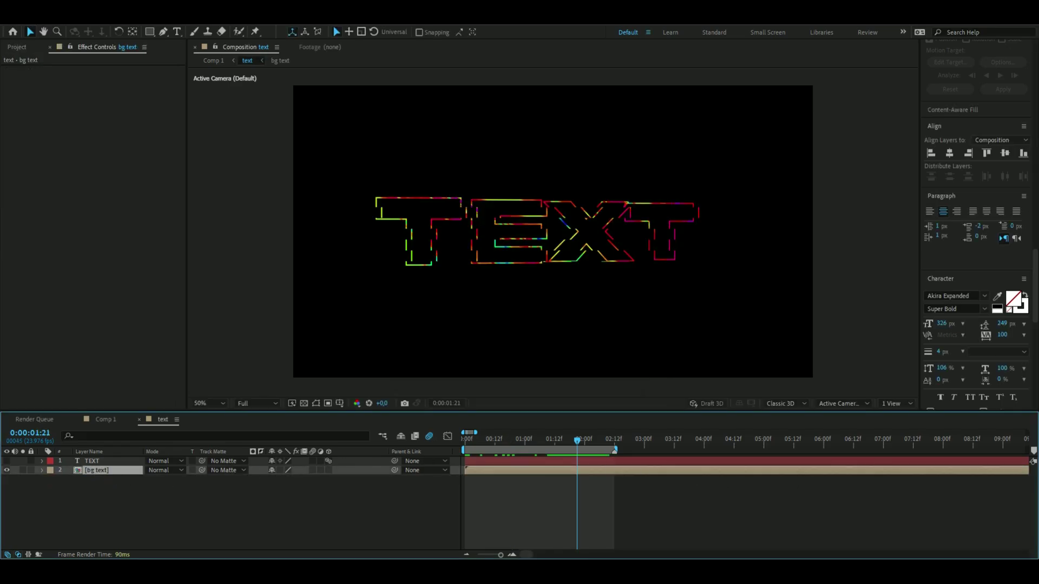
- Apply Glow to bg text with Intensity 12,8 and duplicate it as Glow 2
key(ctrl+space)
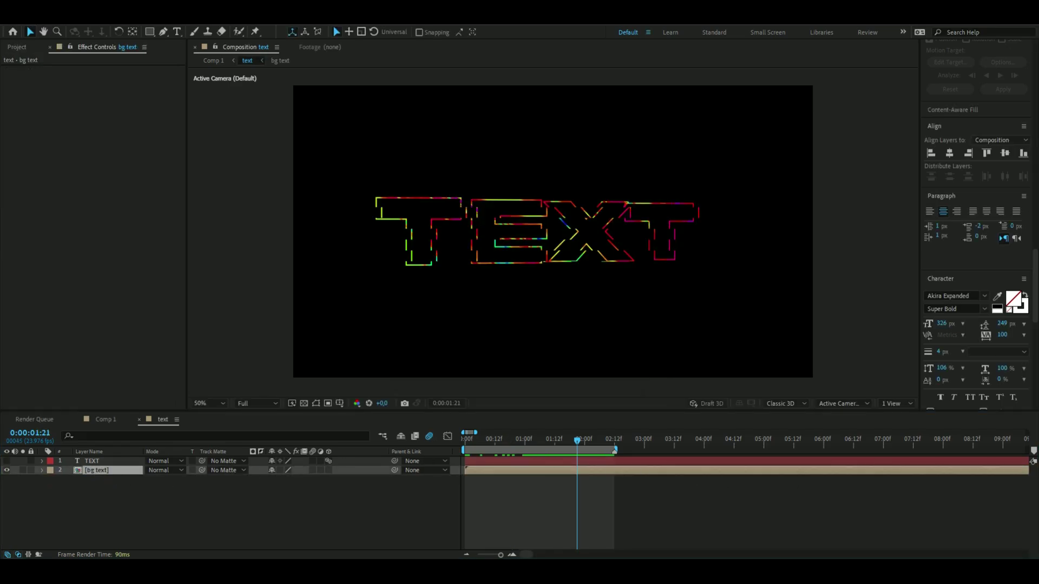
key(ctrl+space)
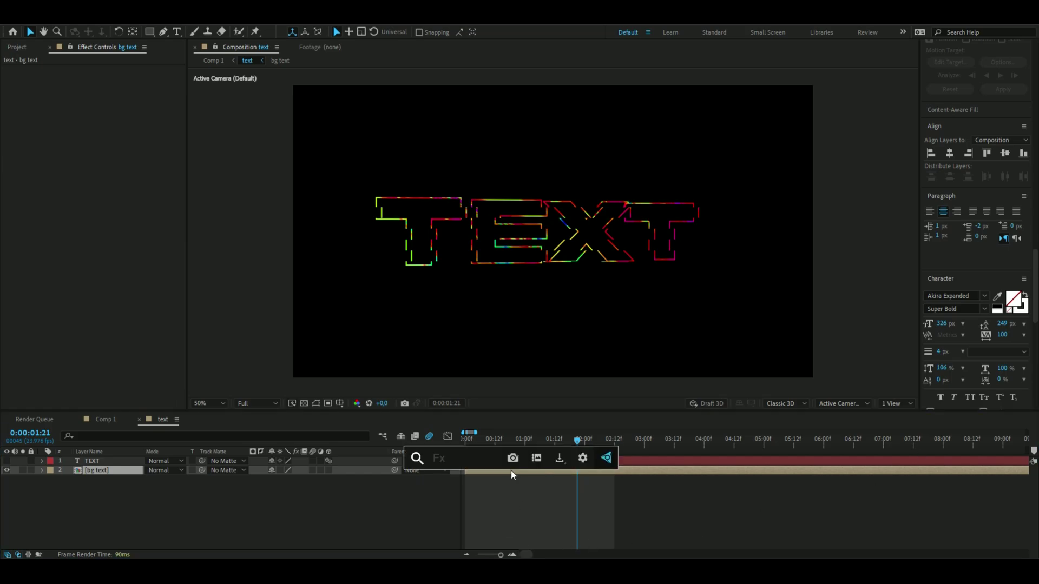
text(glow)
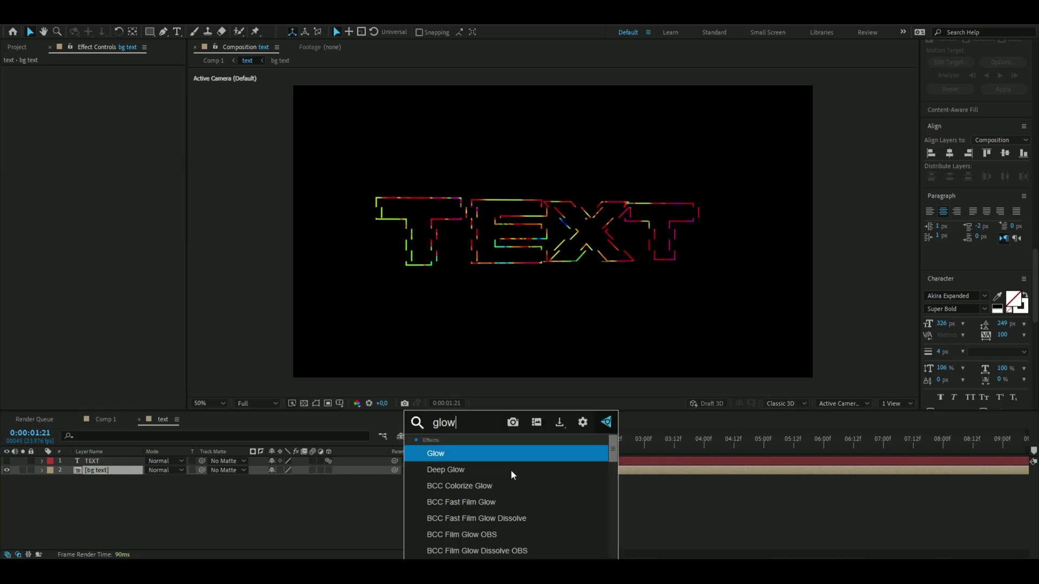
key(Return)
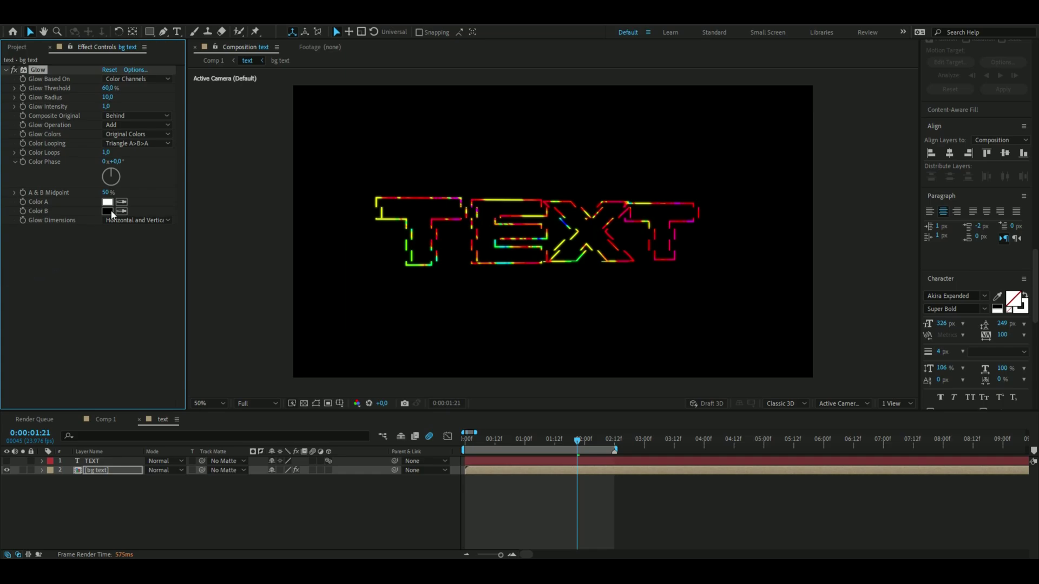
click(107, 106)
key(BackSpace)
text(12,8)
key(Return)
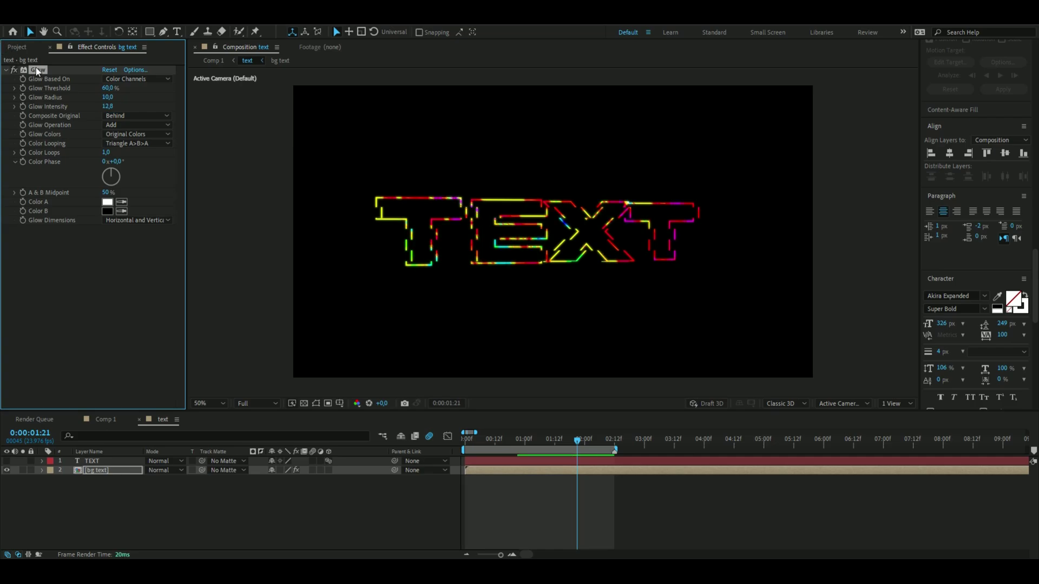
key(ctrl+d)
click(108, 257)
- Set Glow 2 to Radius 85 and Intensity 6
text(85)
key(Return)
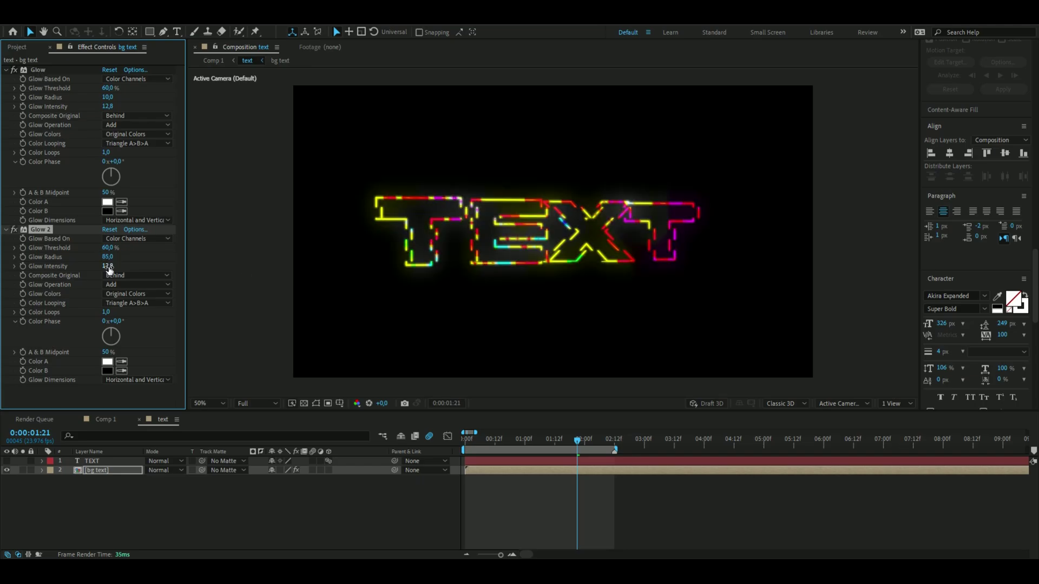
click(107, 266)
text(6)
key(Return)
- Duplicate Glow 2 as Glow 3 with Radius 384 and Intensity 0.6
key(ctrl+d)
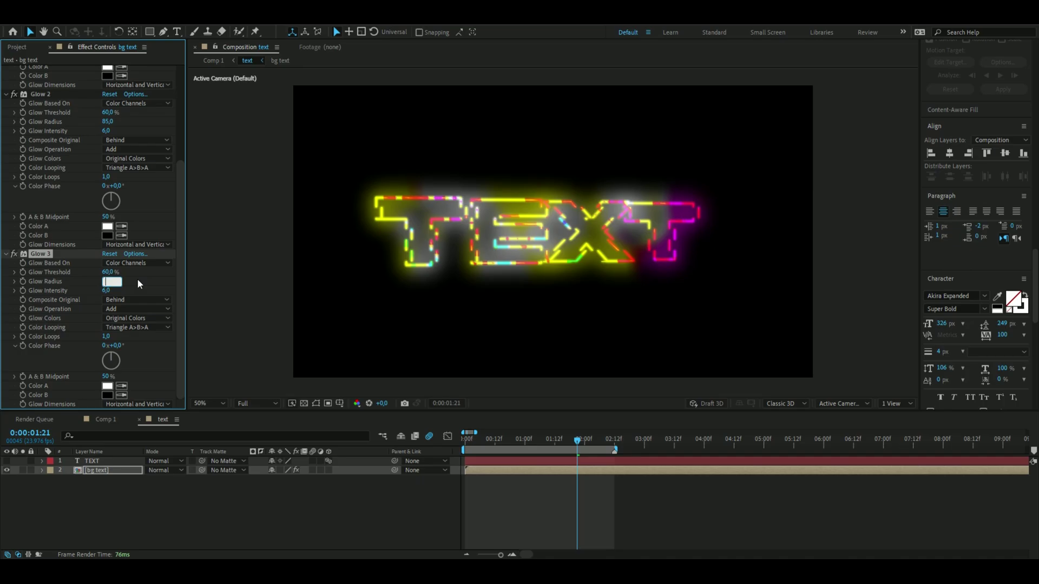
text(384)
key(Return)
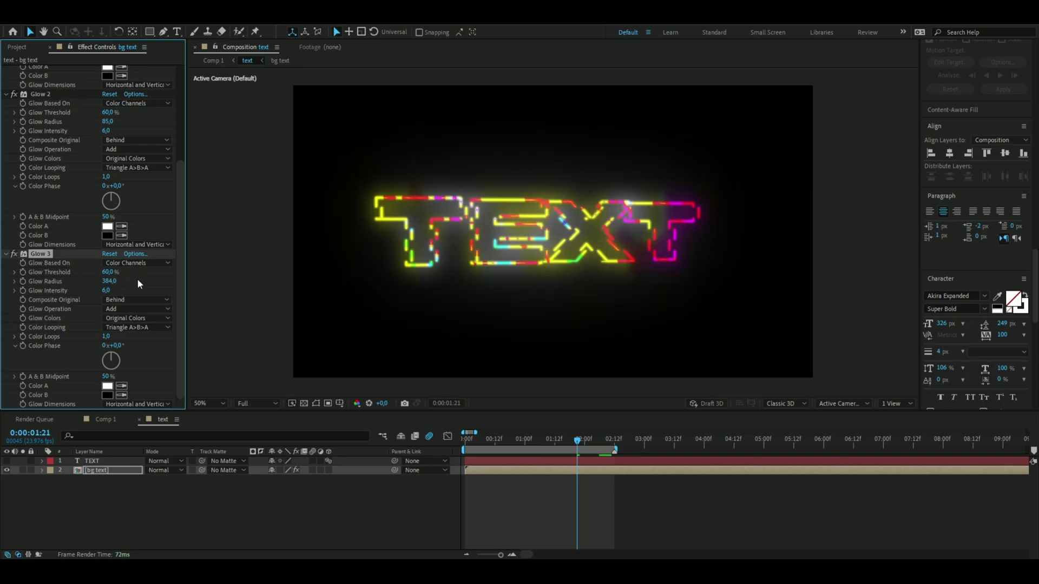
click(104, 291)
text(0.6)
key(Return)
scroll(551, 245, up, 2)
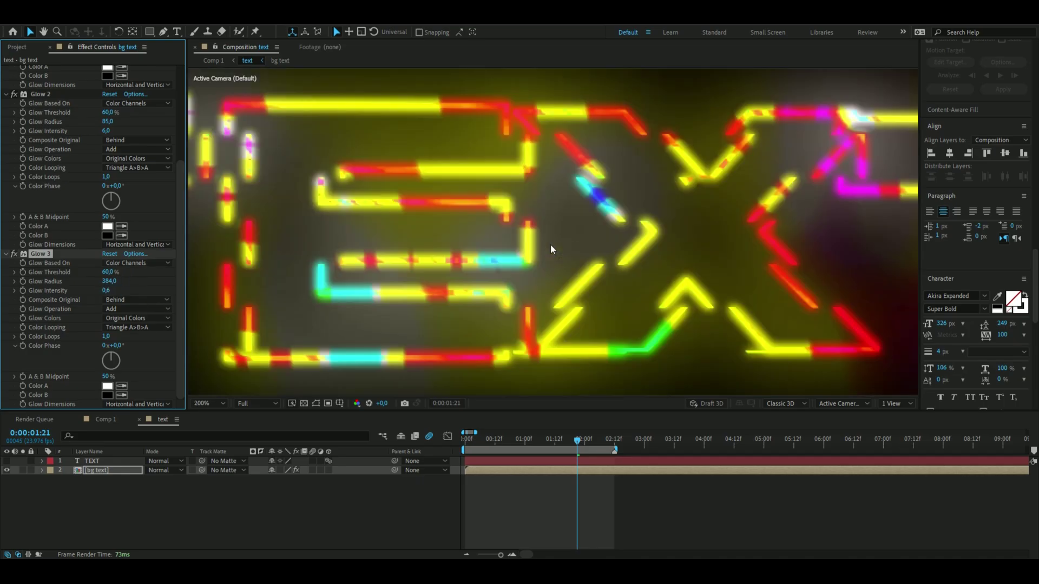
scroll(550, 245, down, 2)
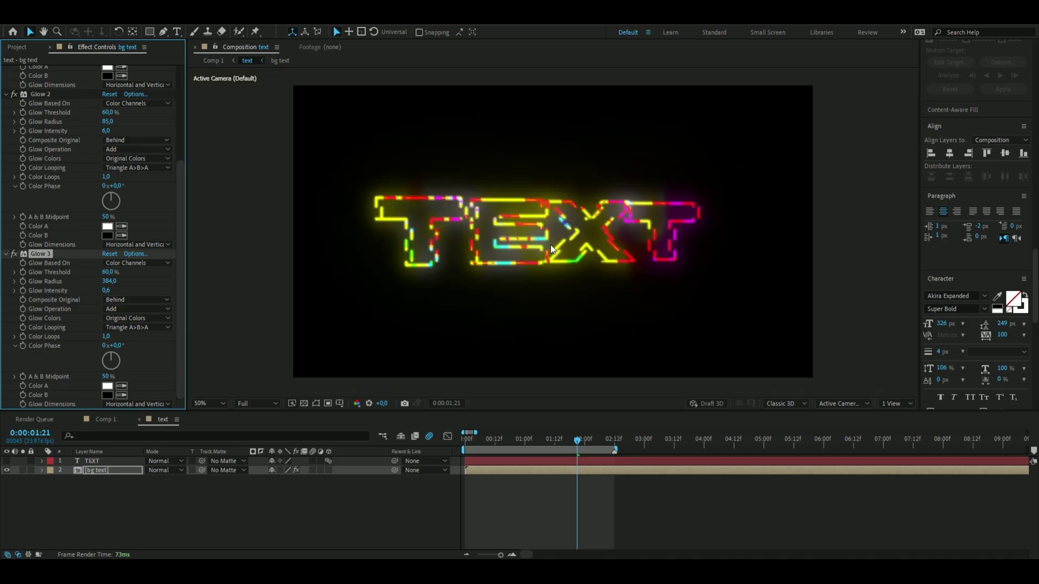
- Show the TEXT layer and add a new adjustment layer just below it
click(7, 461)
right_click(112, 505)
mouse_move(162, 373)
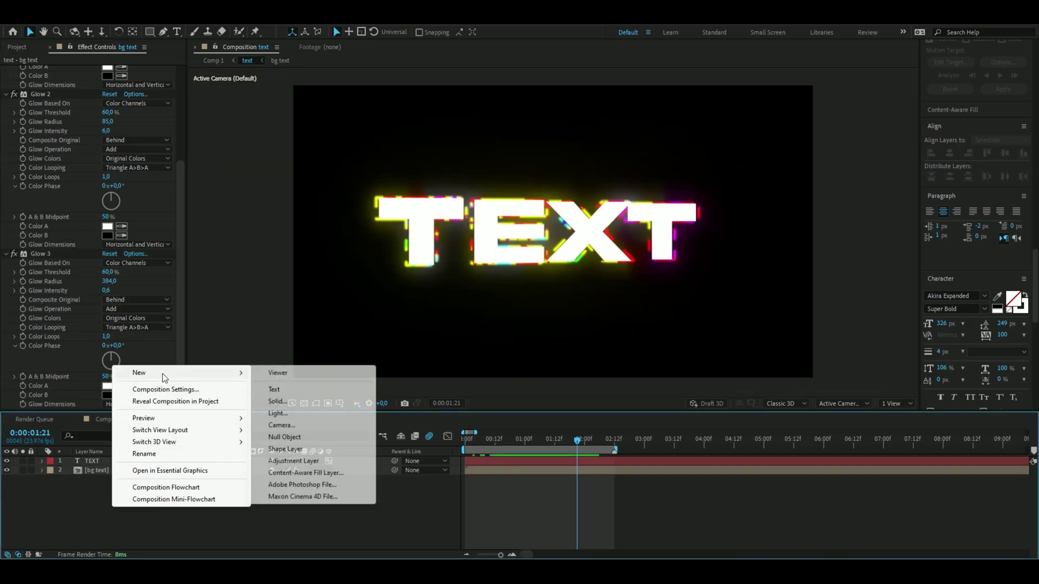
click(298, 461)
drag(108, 461, 99, 476)
- Apply Transform to the adjustment layer with Scale 105%, then select bg text
key(ctrl+space)
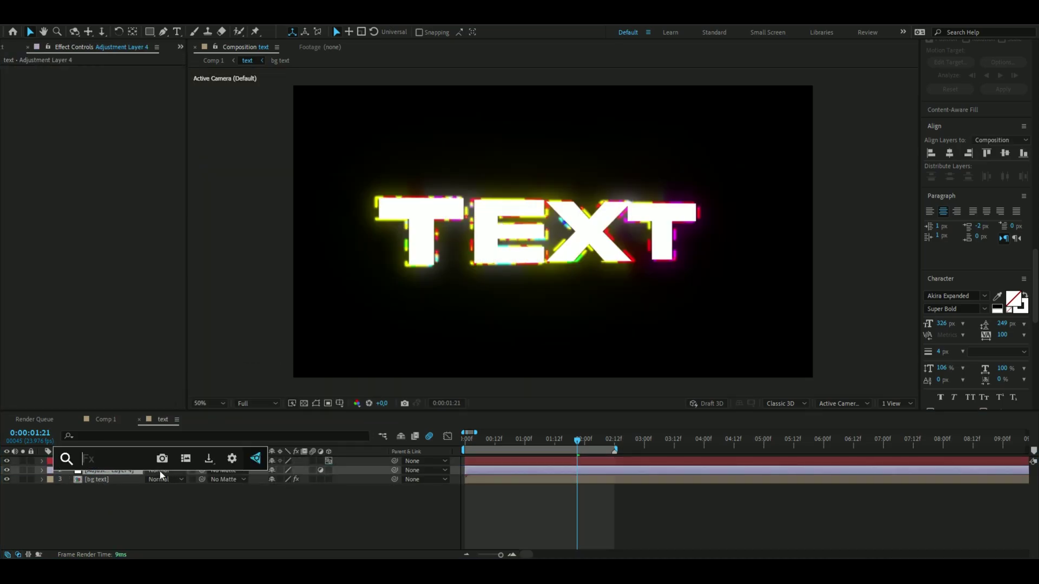
text(tr)
click(93, 453)
click(110, 107)
key(BackSpace)
text(5)
key(Return)
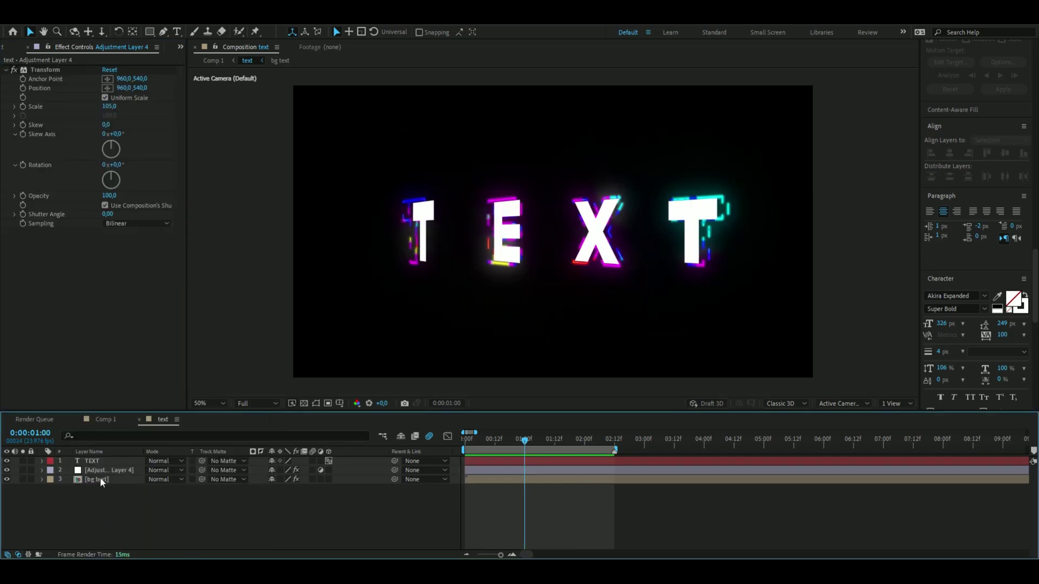
click(101, 479)
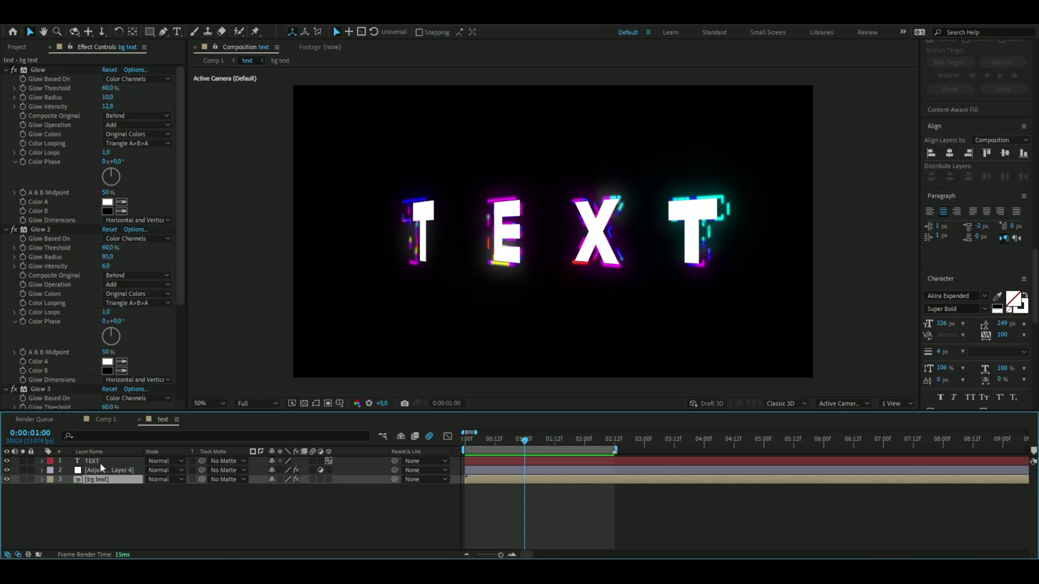
- Pre-compose all three layers into a pre-comp named 'text'
shift+click(99, 463)
right_click(100, 462)
click(191, 390)
key(BackSpace)
text(text)
key(Return)
- Add an adjustment layer with Sharpen at Amount 25
right_click(108, 511)
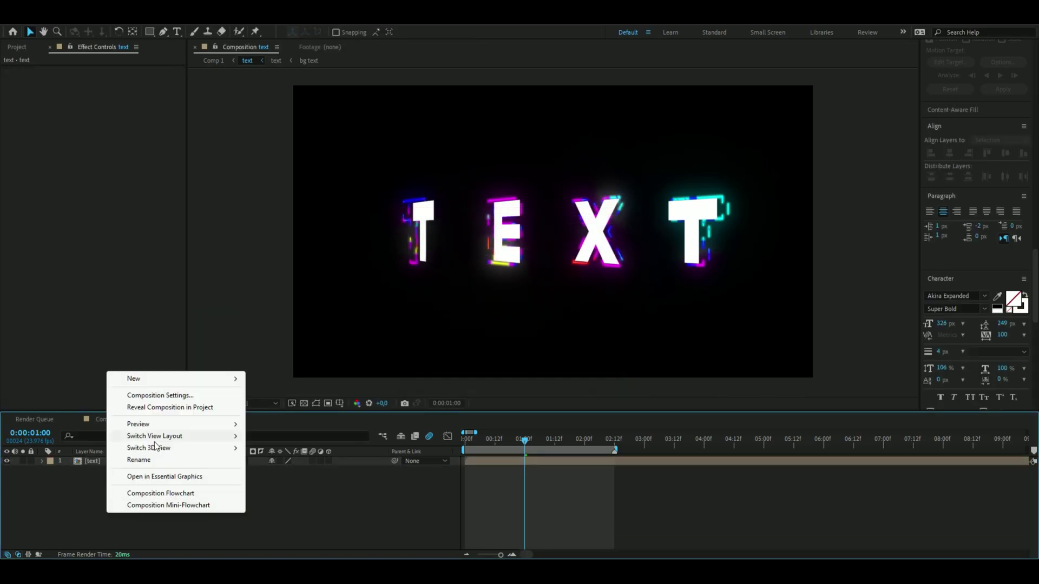
mouse_move(227, 379)
click(288, 467)
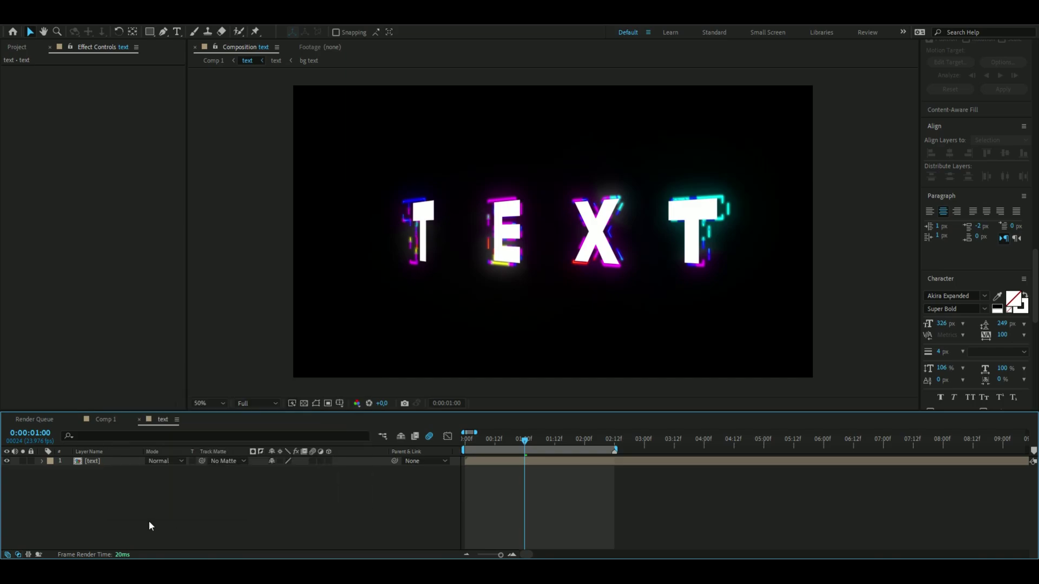
key(ctrl+space)
text(sharpen)
key(Return)
click(106, 80)
text(25)
key(Return)
- Add a second adjustment layer with the Noise effect
right_click(124, 512)
click(304, 465)
key(ctrl+space)
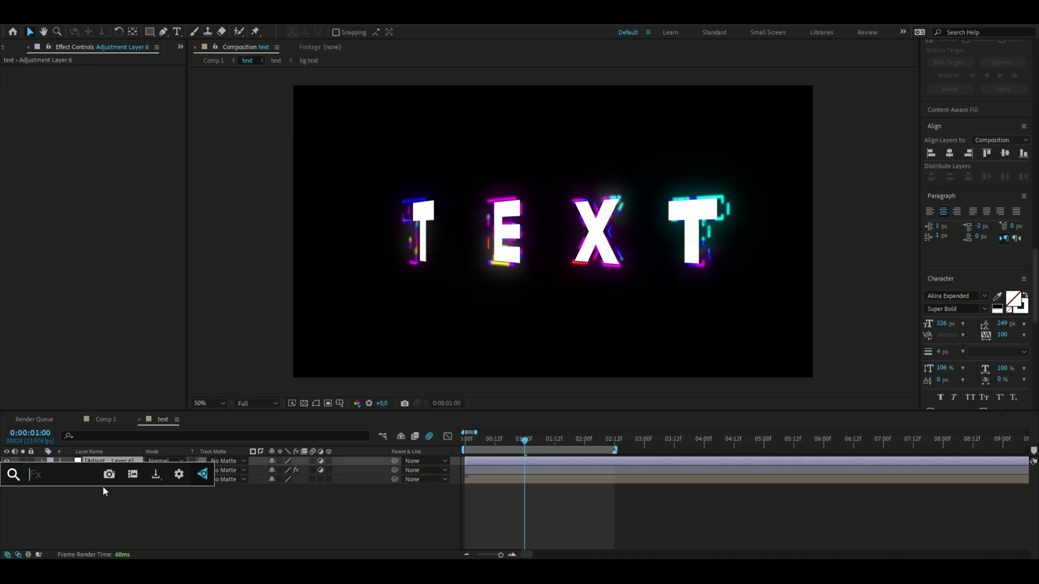
text(noi)
key(Return)
click(112, 79)
- Set Noise Amount to 5 and enable motion blur on TEXT inside the 'text' comp
text(5)
double_click(121, 479)
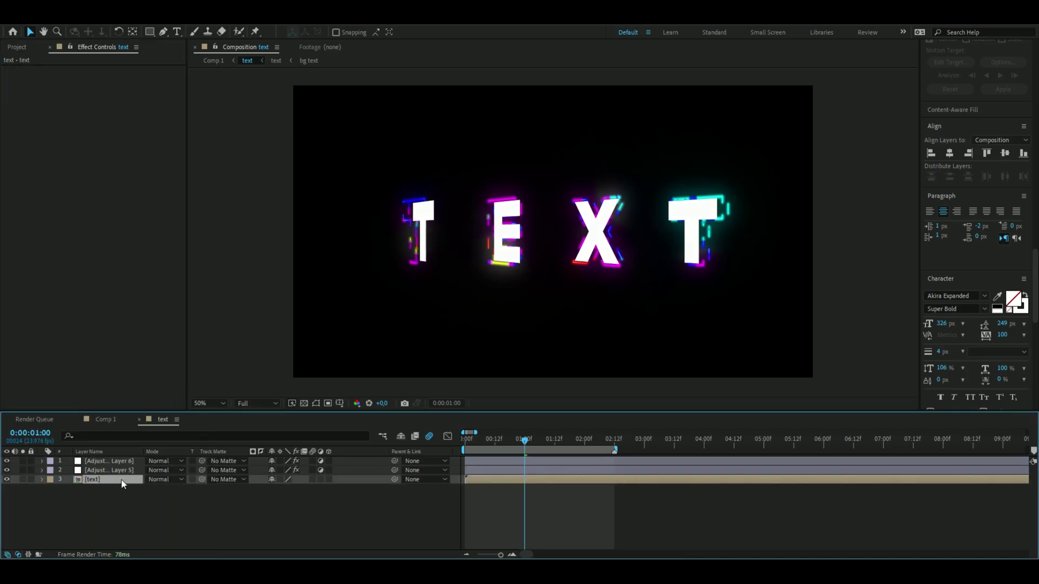
click(313, 461)
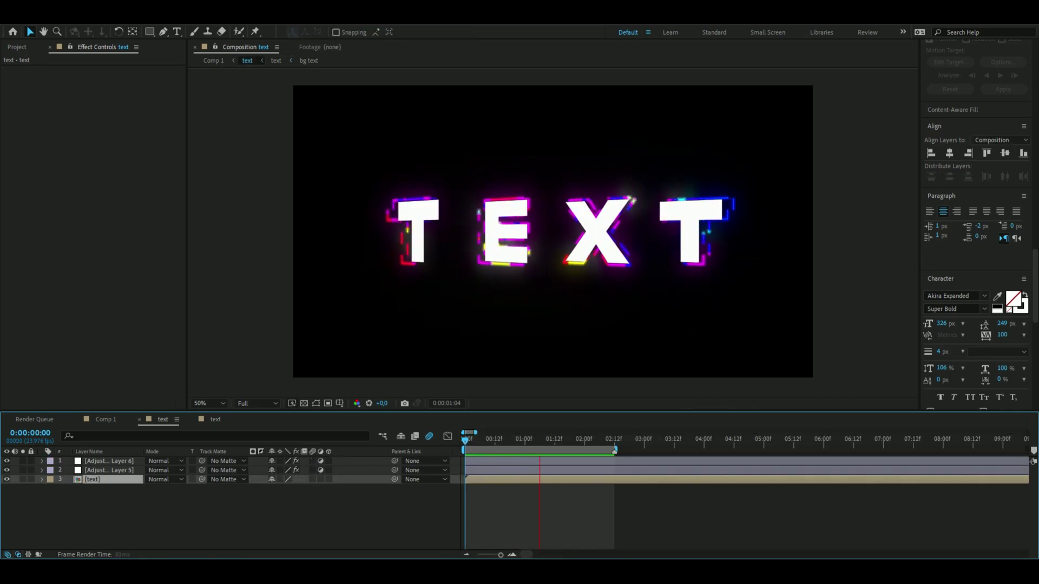